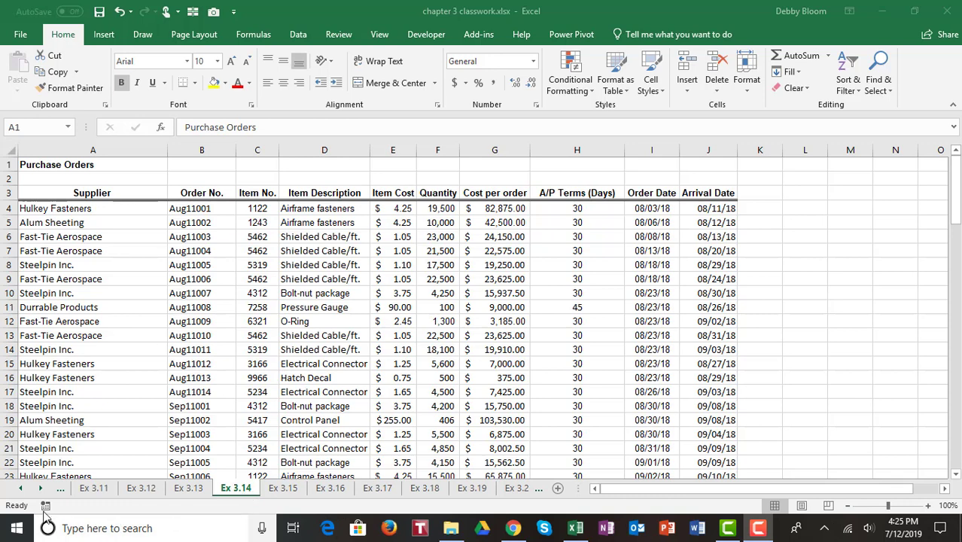
Scroll through the worksheet tabs to locate the Purchase Orders sheet
click(23, 489)
click(23, 488)
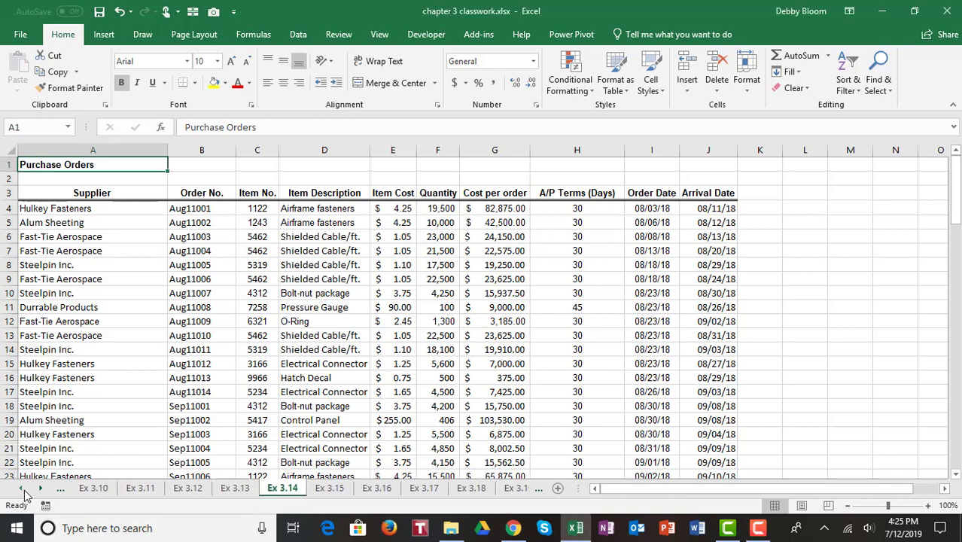
click(23, 489)
click(40, 489)
click(42, 488)
click(41, 489)
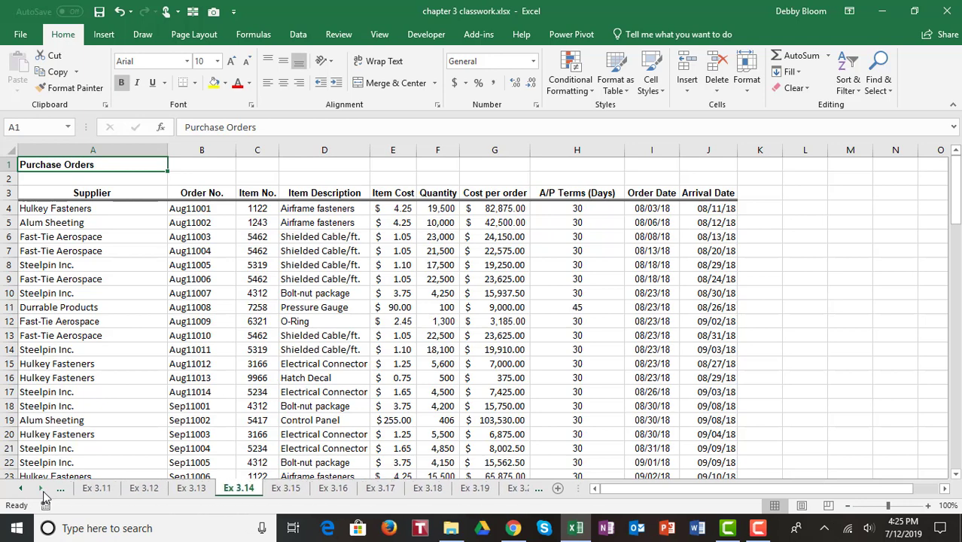
click(42, 489)
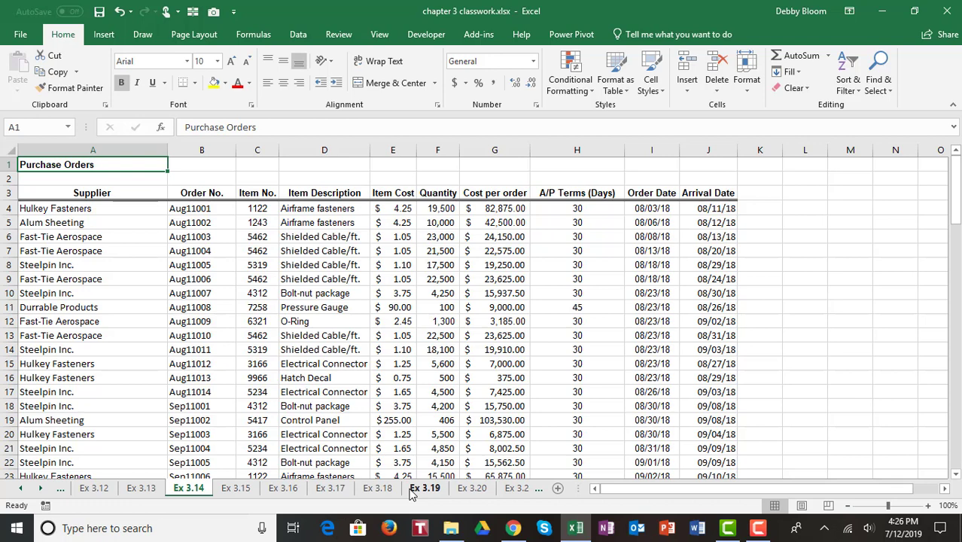
Turn on filter arrows for the Purchase Orders table and open the Item Description filter list
click(124, 325)
click(330, 335)
click(521, 292)
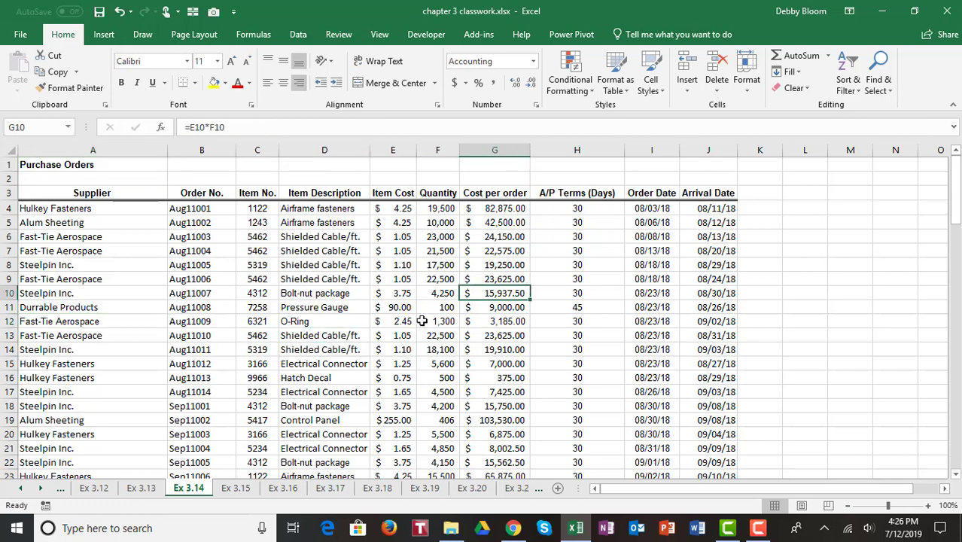
click(325, 293)
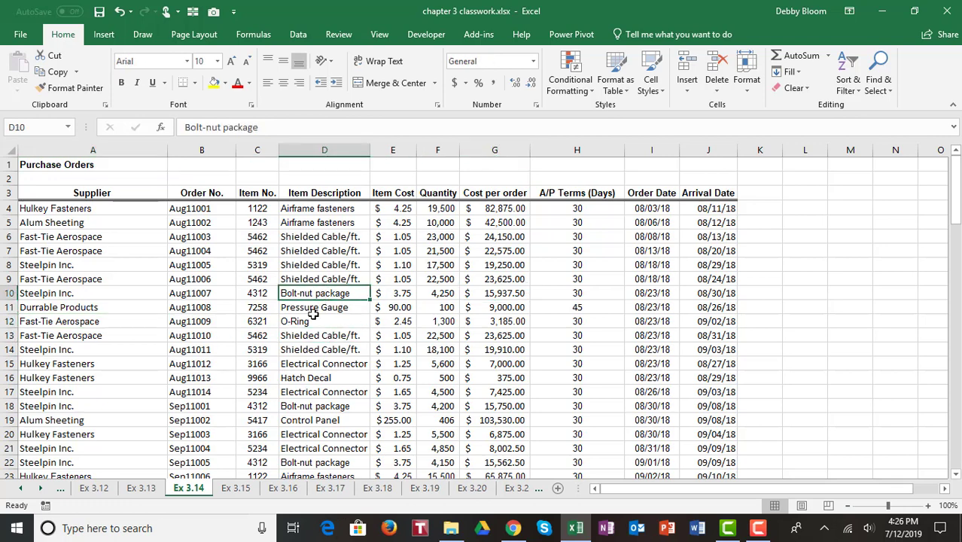
click(305, 35)
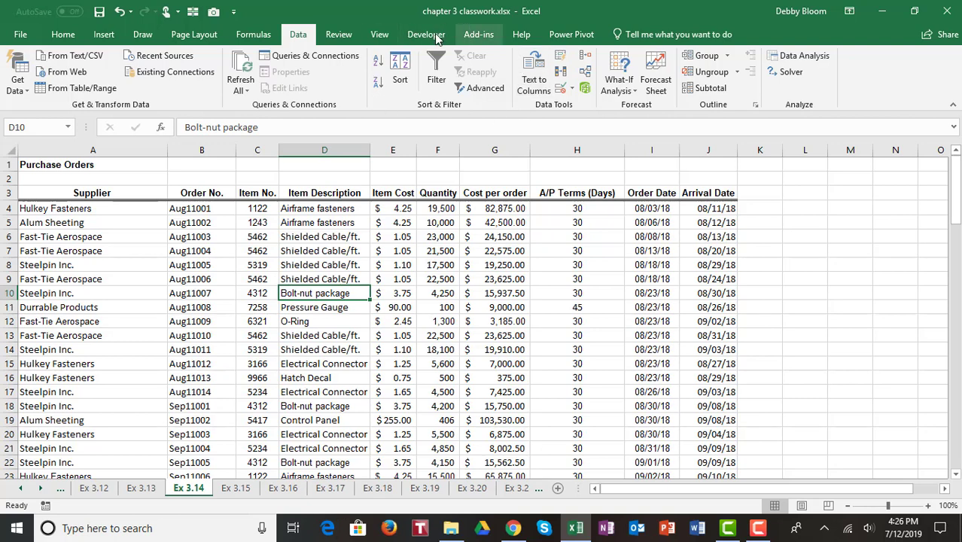
click(437, 79)
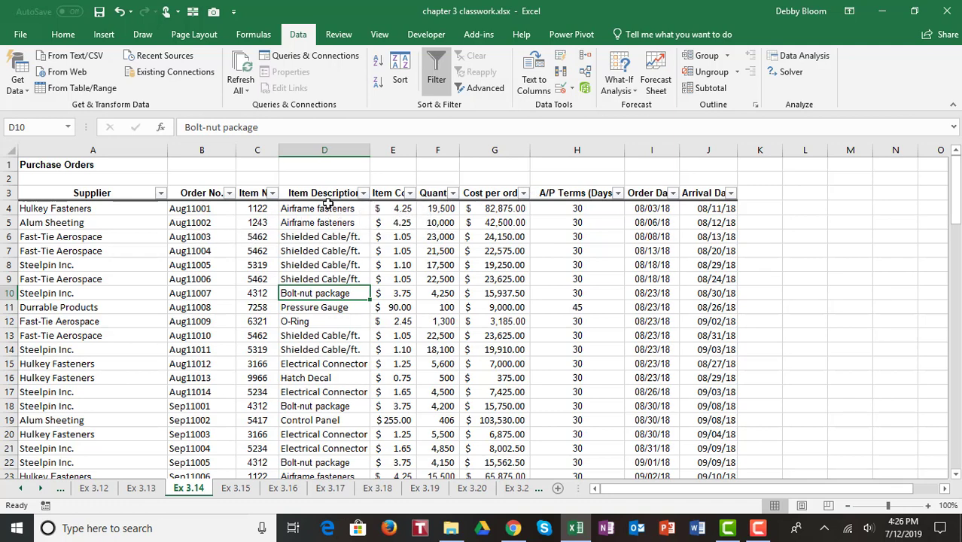
click(363, 194)
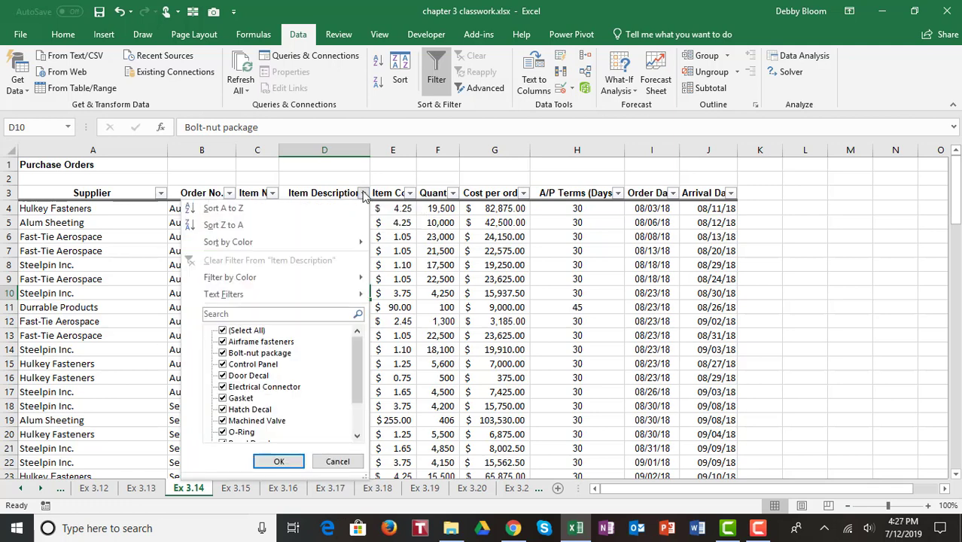
Filter Item Description to Bolt-nut package only, showing 11 of 94 records
click(223, 331)
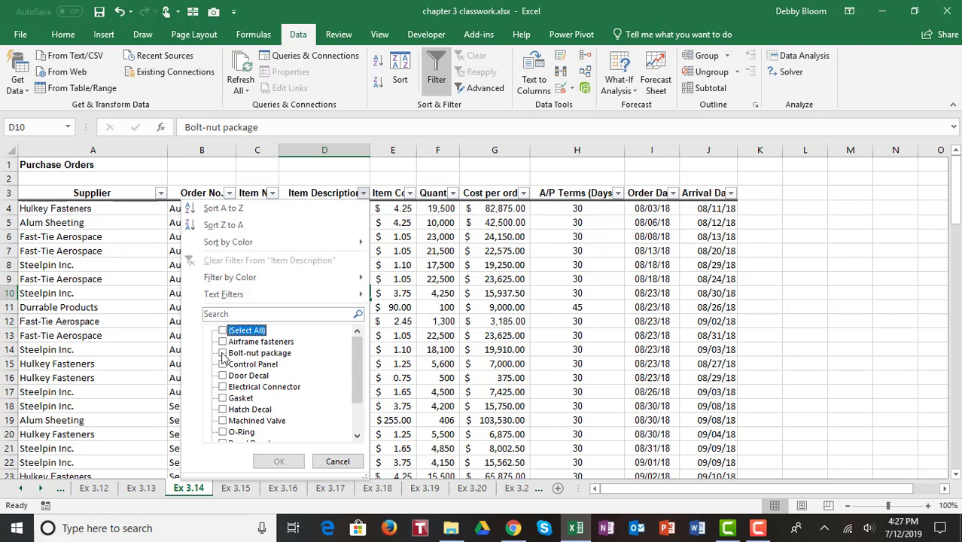
click(223, 353)
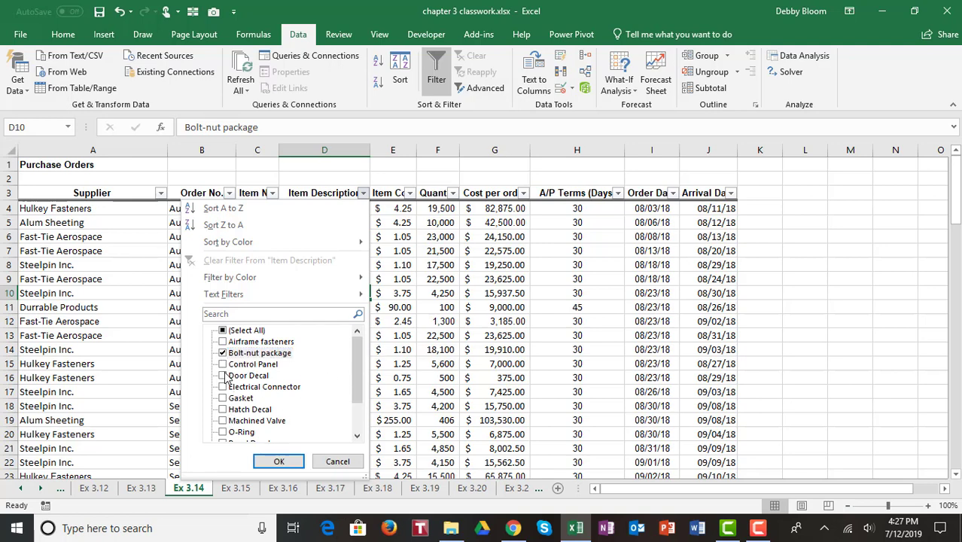
click(223, 375)
click(223, 398)
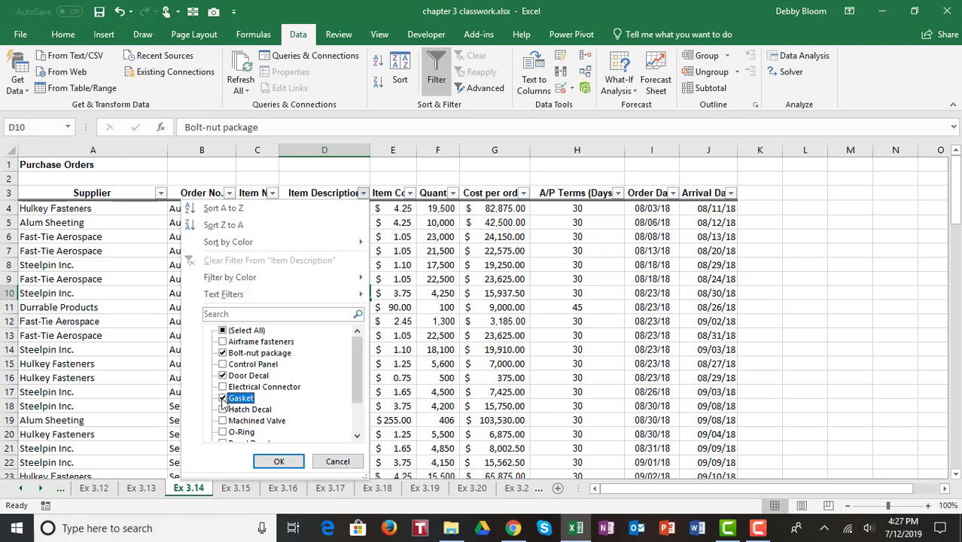
click(223, 375)
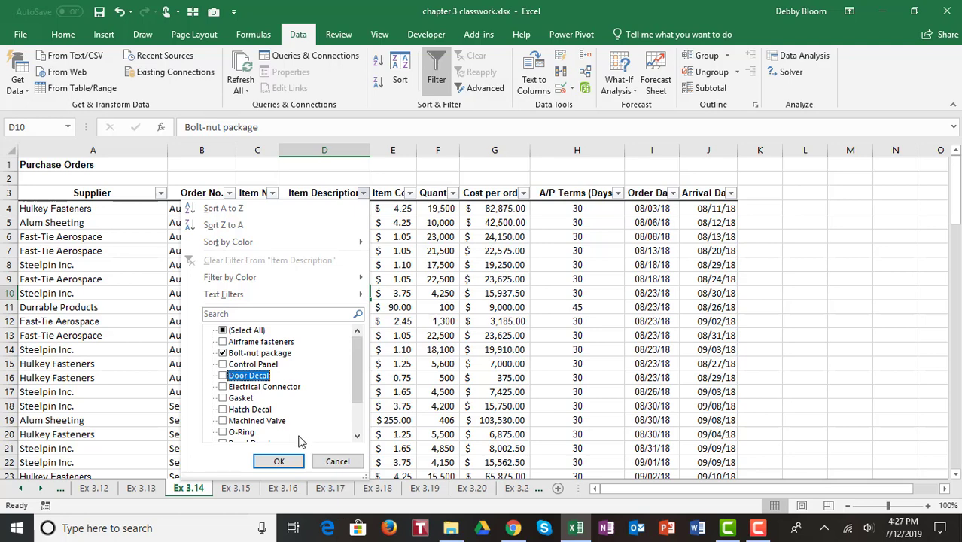
click(278, 463)
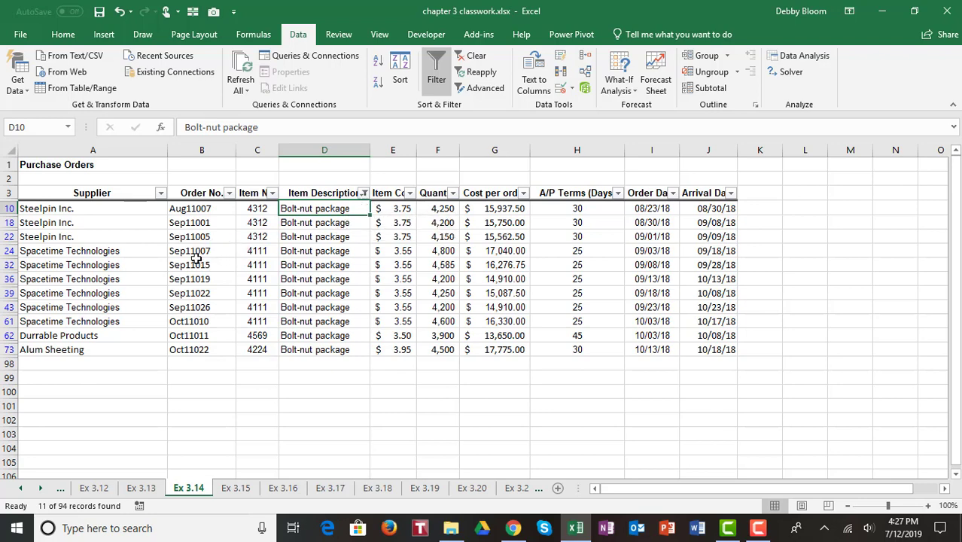
Clear the Item Description filter so all rows show, then go to sheet Ex 3.15
click(364, 193)
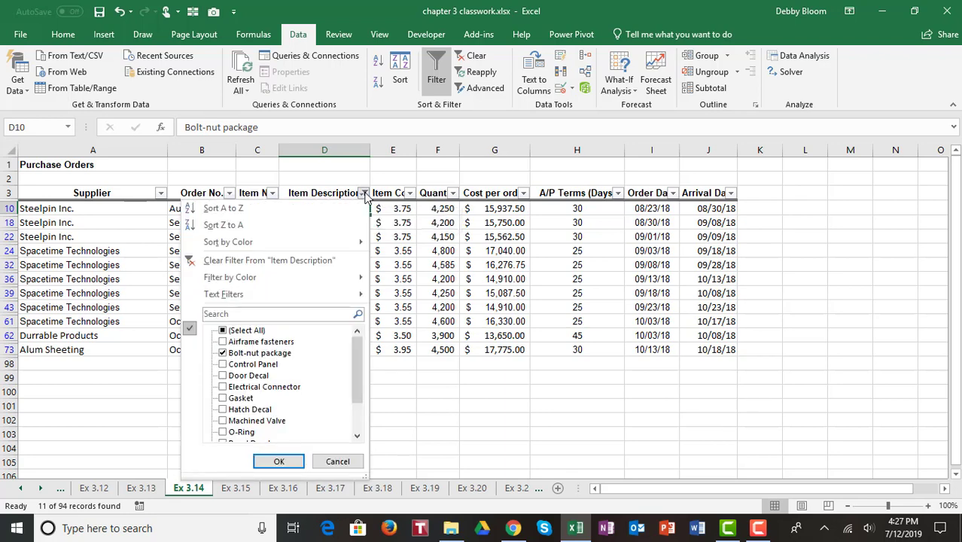
click(320, 260)
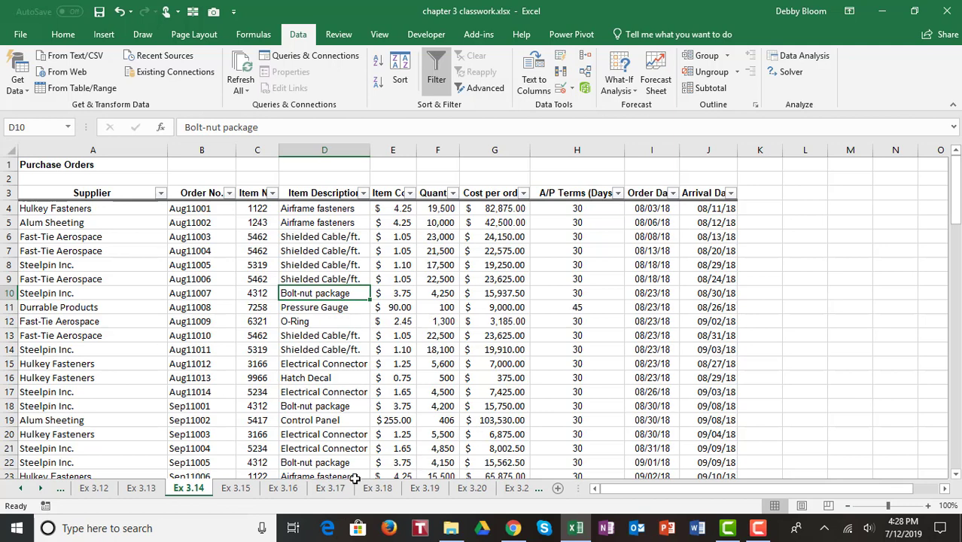
click(237, 489)
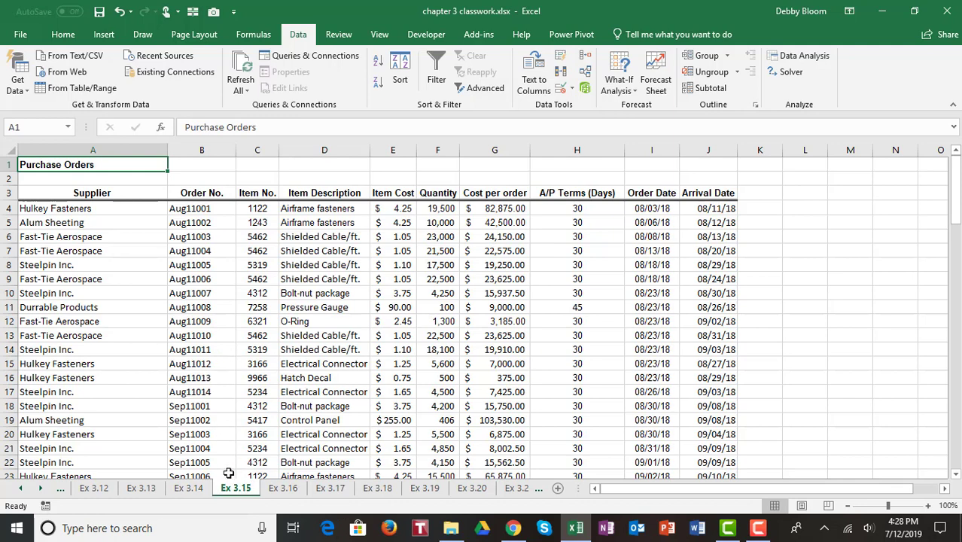
Enable filter arrows on every column header of the Ex 3.15 Purchase Orders table
click(332, 284)
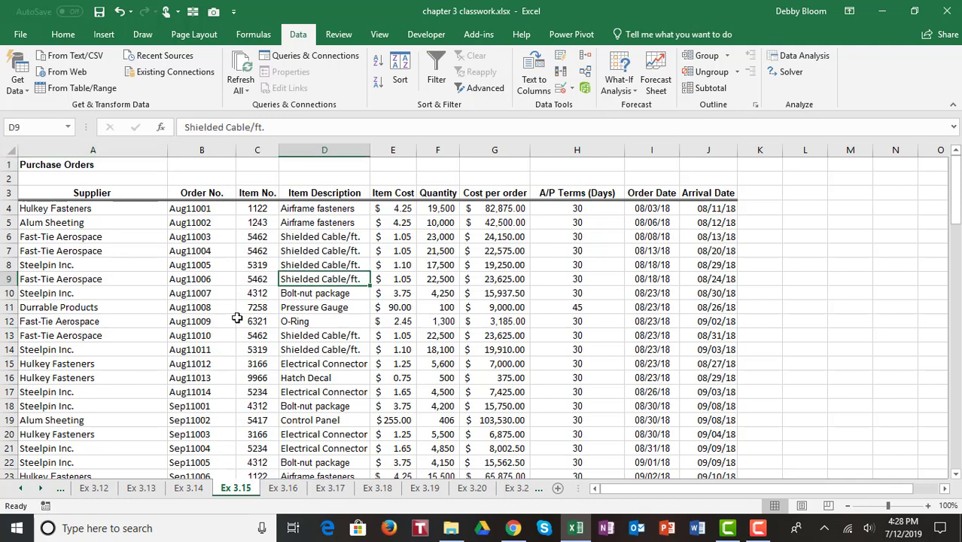
click(77, 336)
click(451, 308)
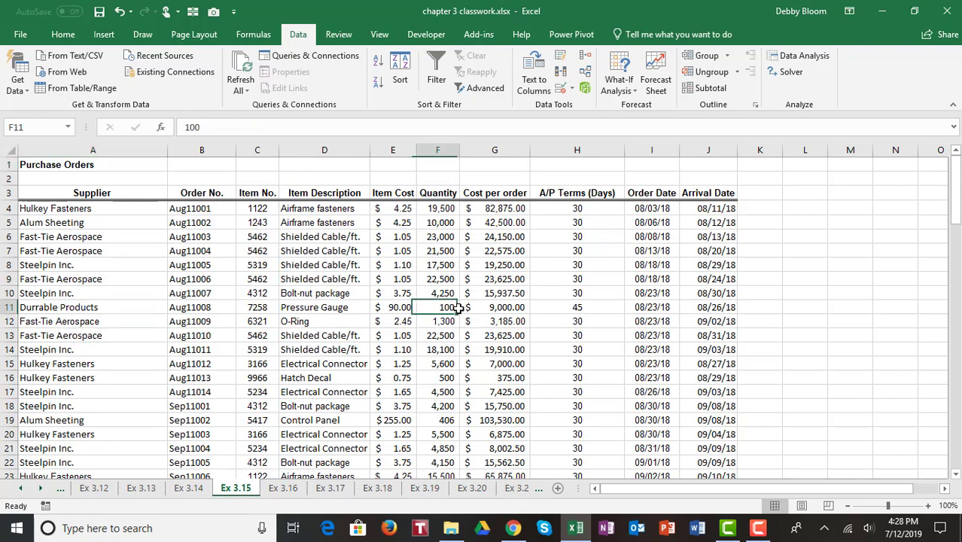
click(613, 275)
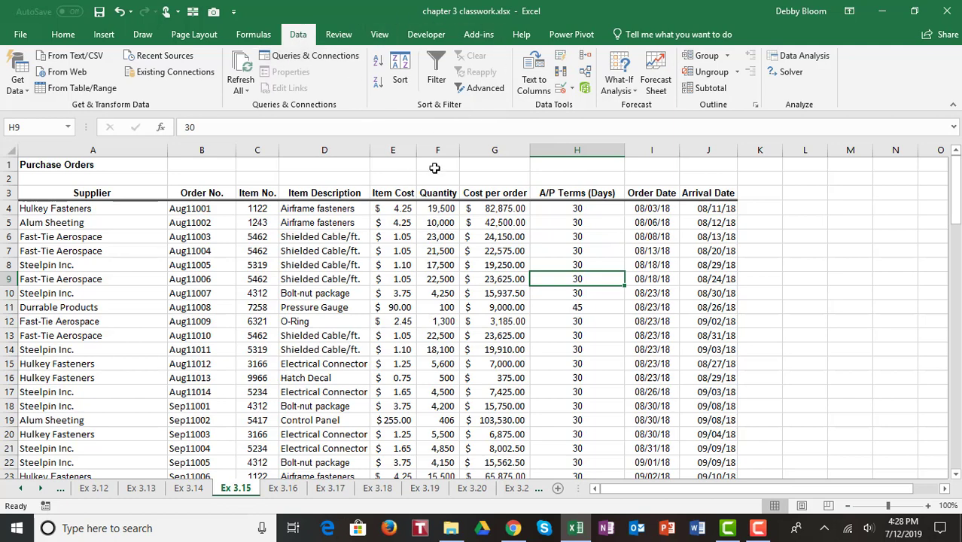
click(435, 71)
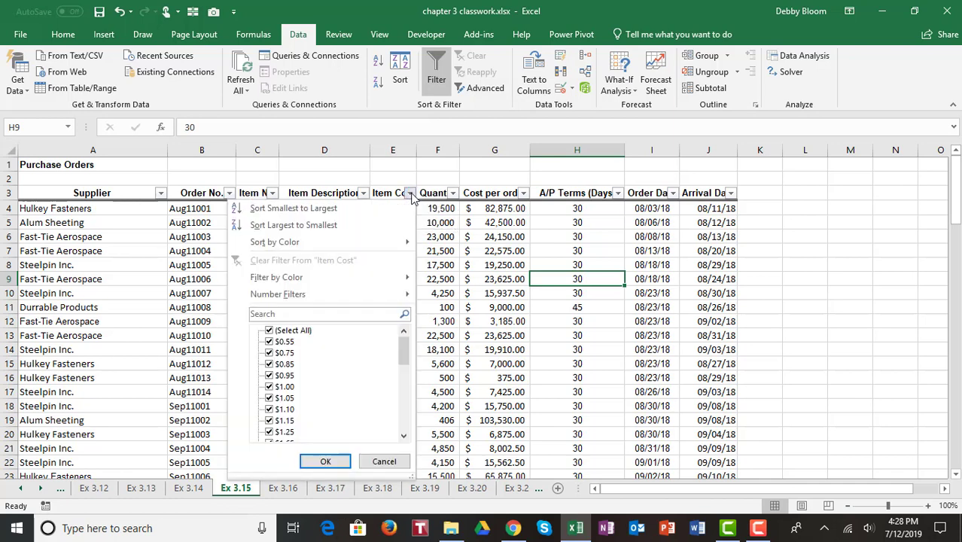
Browse the Item Cost filter list and bring up its Number Filters submenu
click(270, 331)
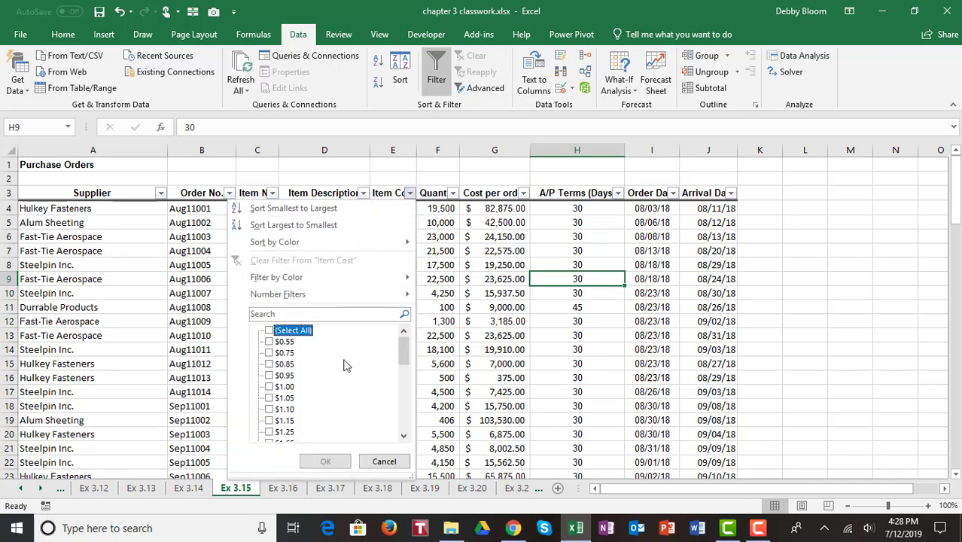
drag(401, 353, 403, 324)
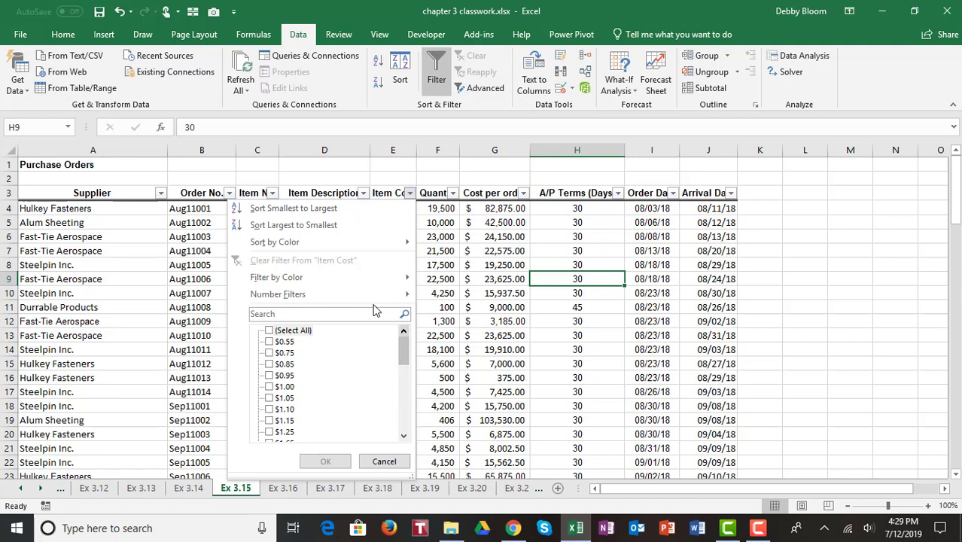
click(411, 194)
click(410, 194)
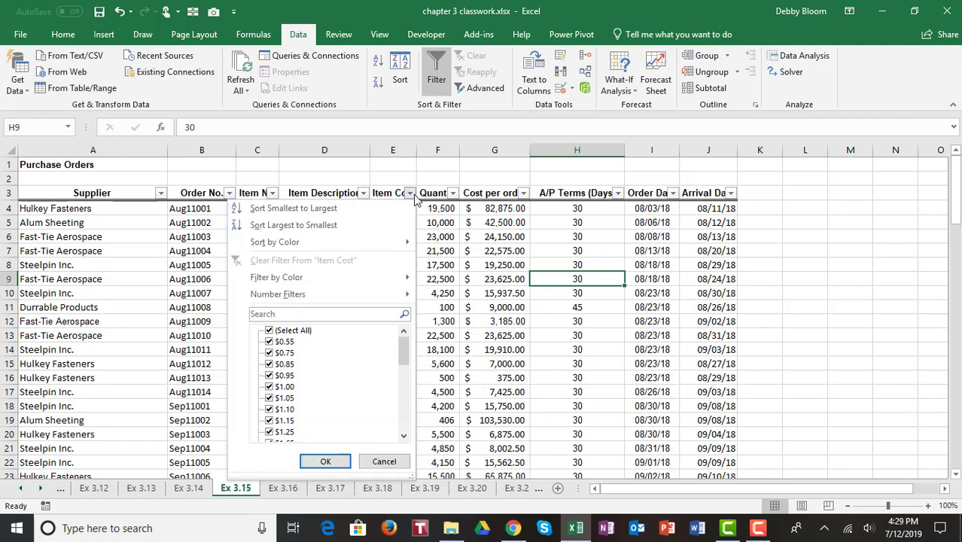
click(525, 194)
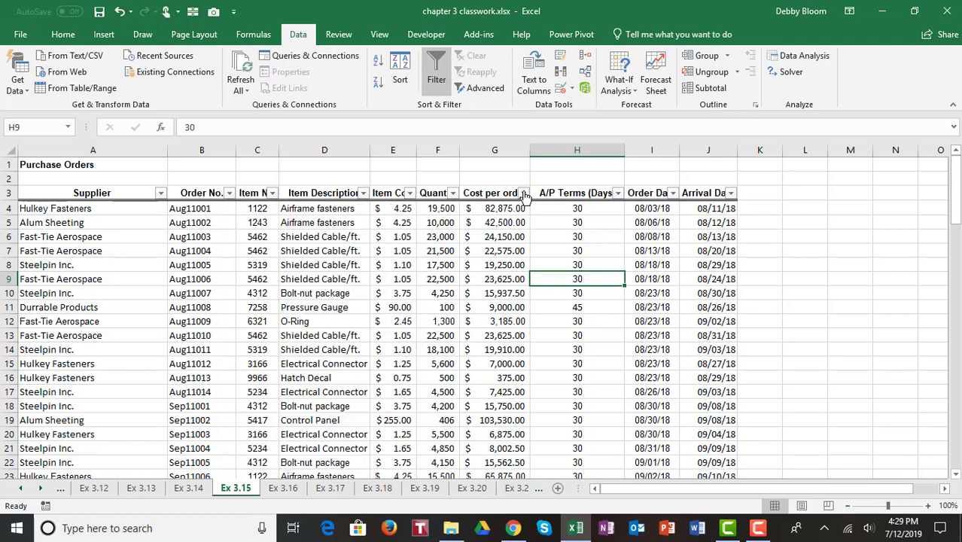
click(524, 194)
click(525, 195)
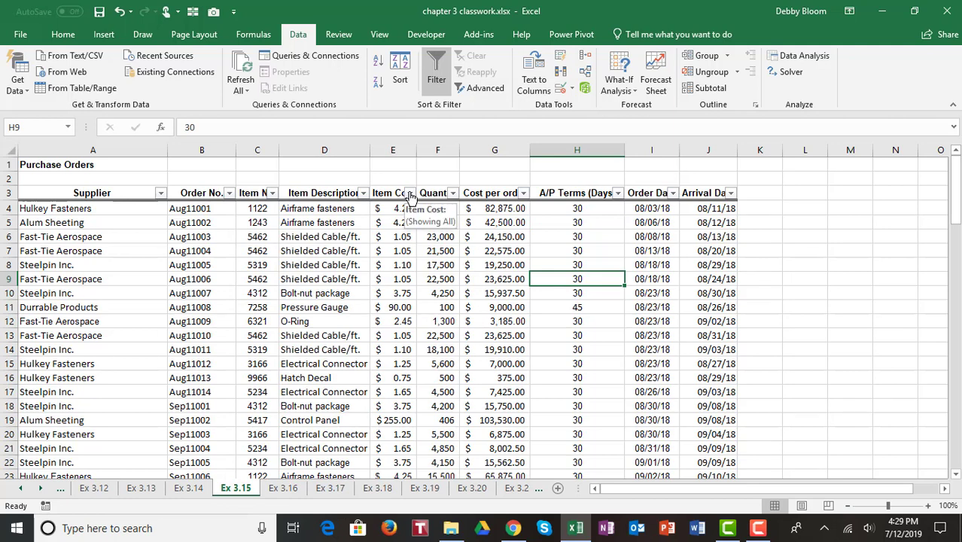
click(411, 194)
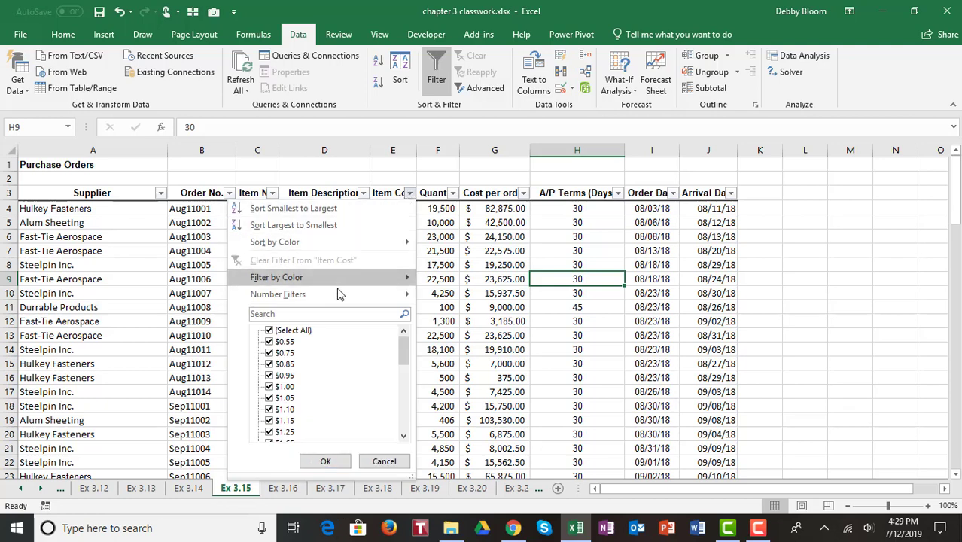
mouse_move(338, 295)
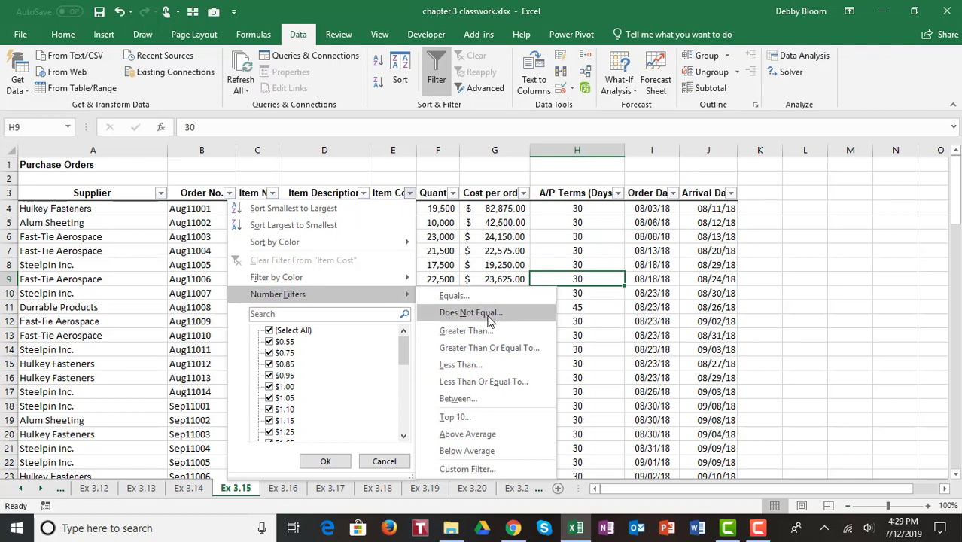
Filter Item Cost to values greater than or equal to 200
click(534, 352)
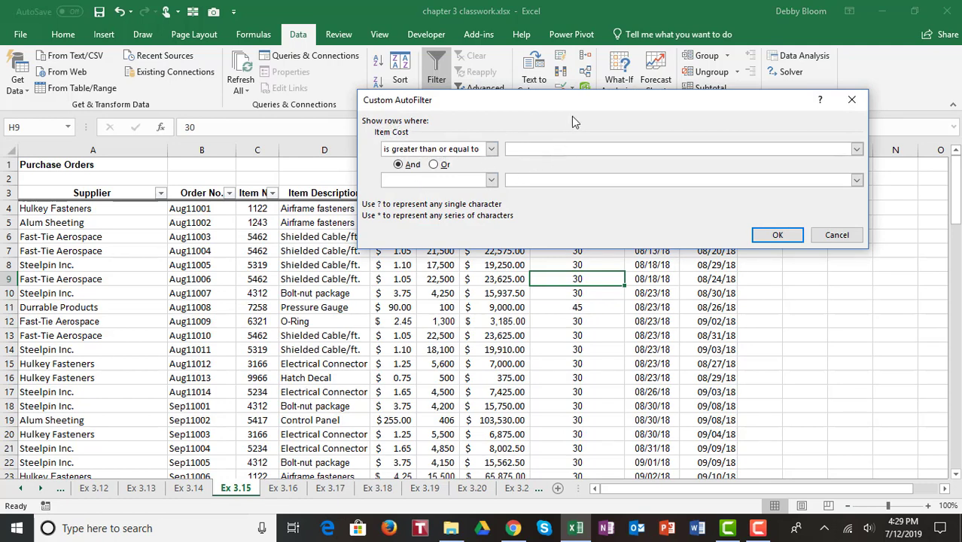
text(200)
click(787, 238)
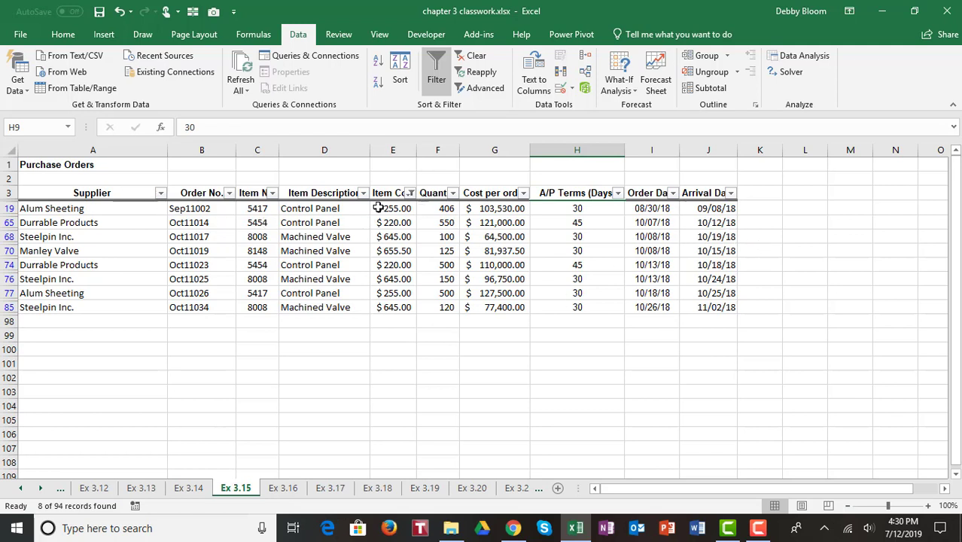
Filter Supplier to Alum Sheeting only, then clear all filters to show every order
click(160, 197)
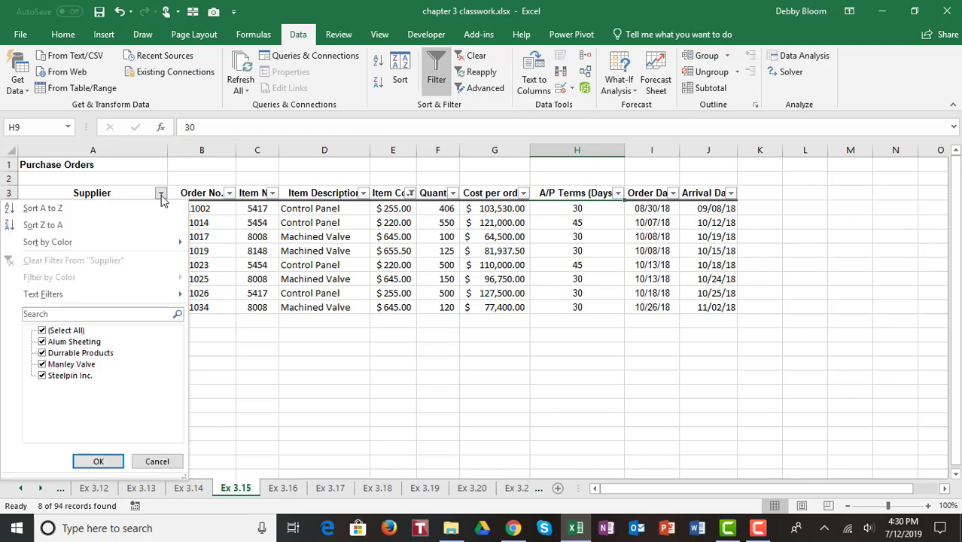
click(43, 332)
click(43, 342)
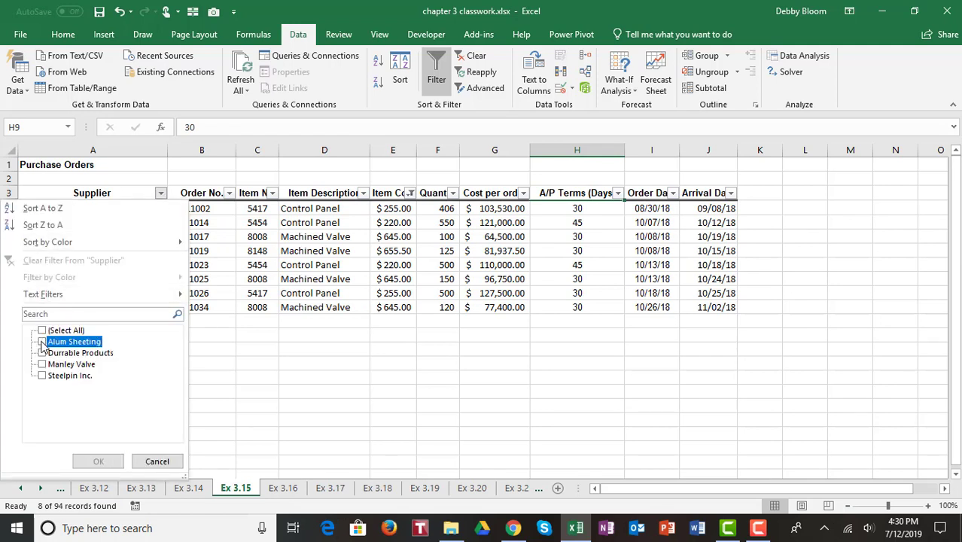
click(105, 462)
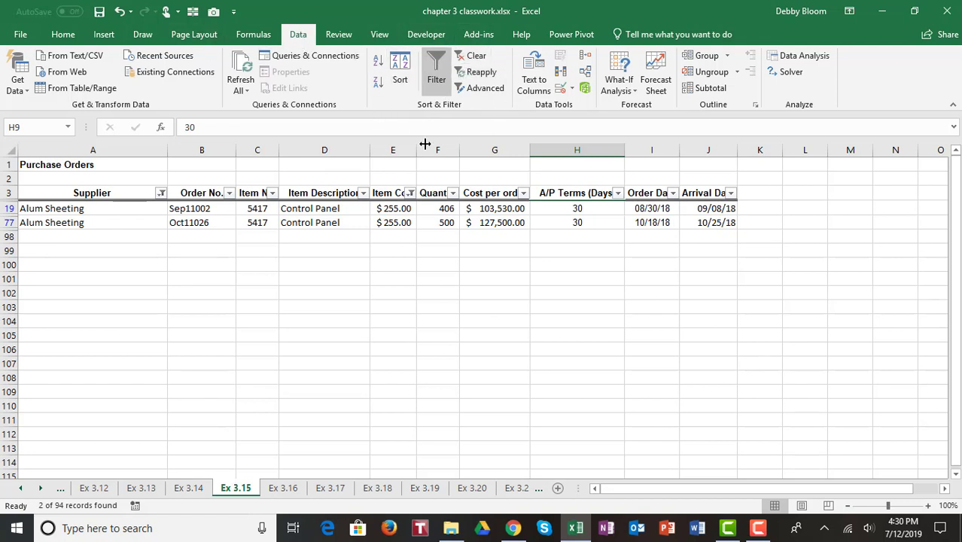
click(482, 59)
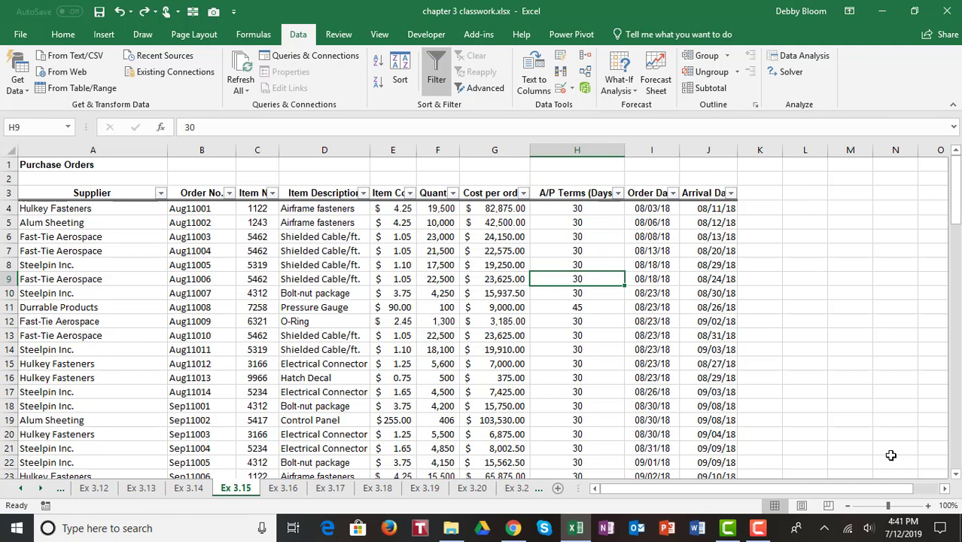
On Ex 3.16, enter headings Item in L3 and Frequency in M3, then select the column D items
click(285, 489)
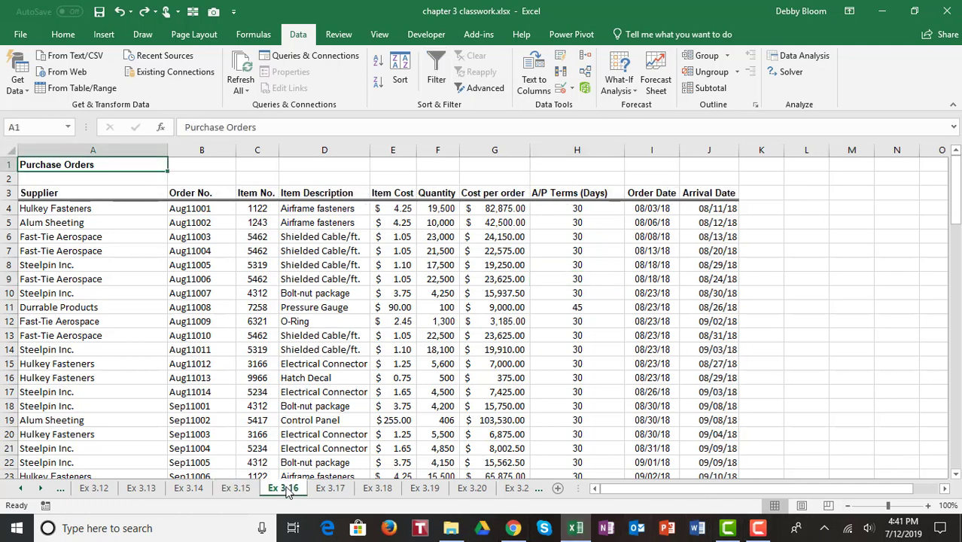
click(814, 193)
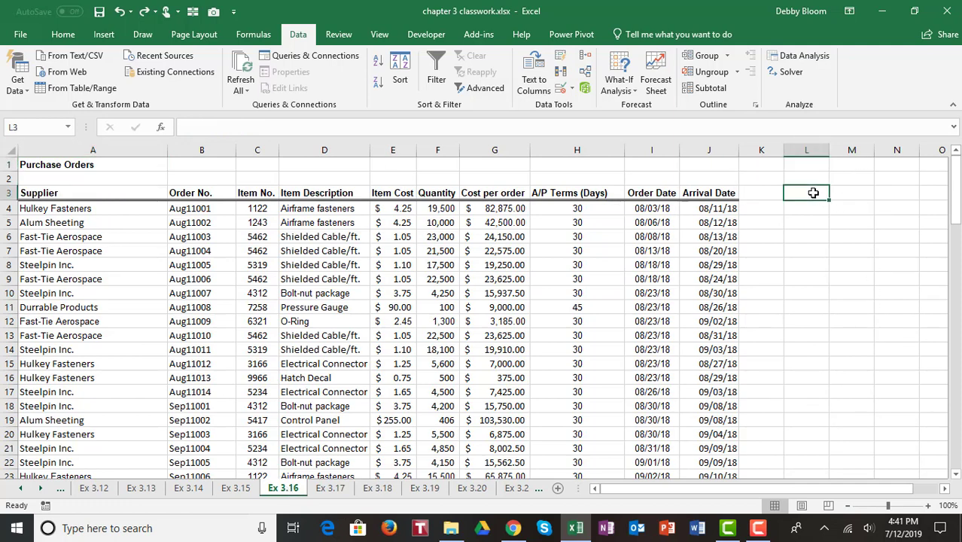
text(Item)
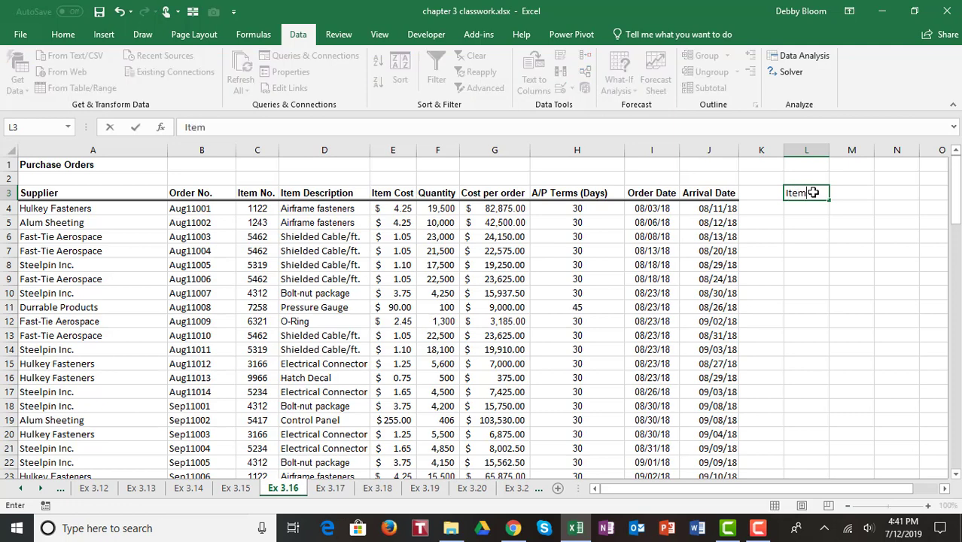
key(Tab)
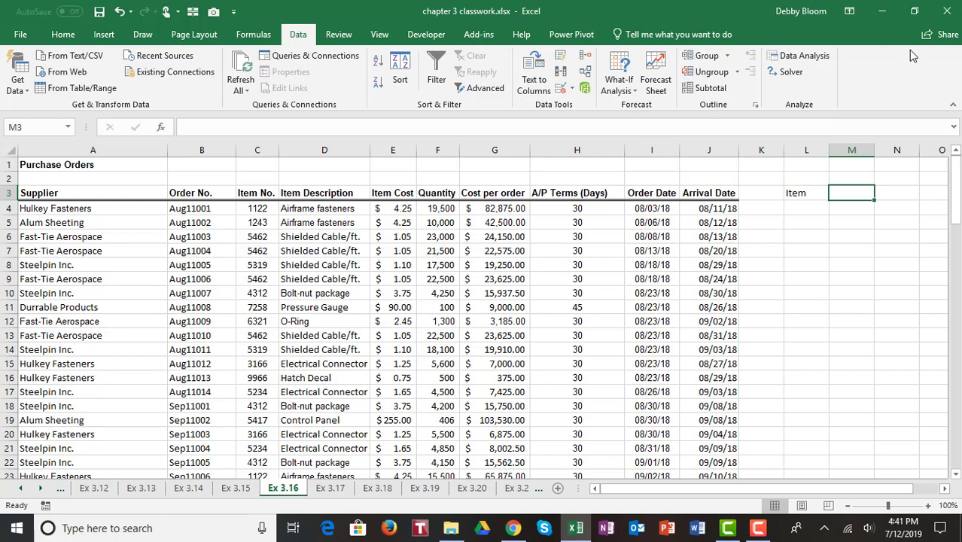
text(Frequ)
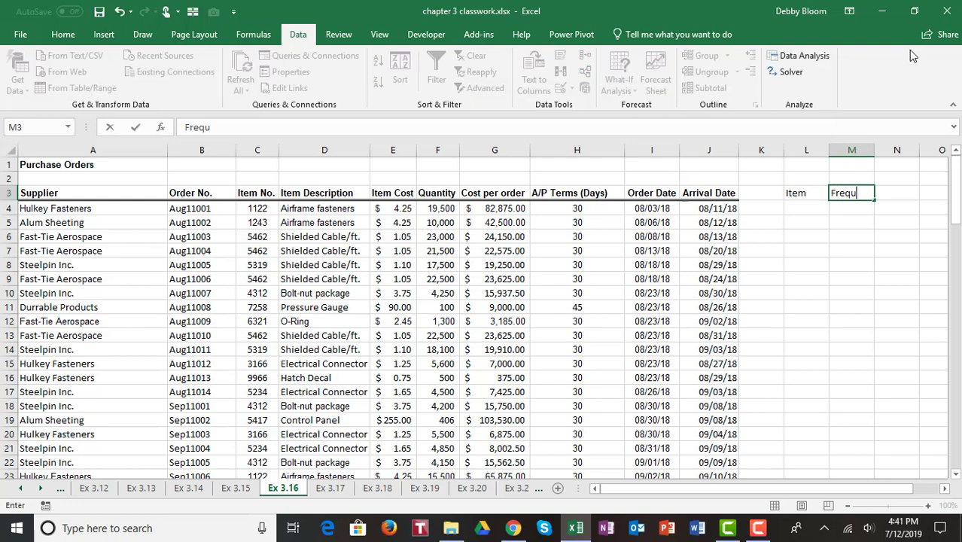
text(ency)
key(Return)
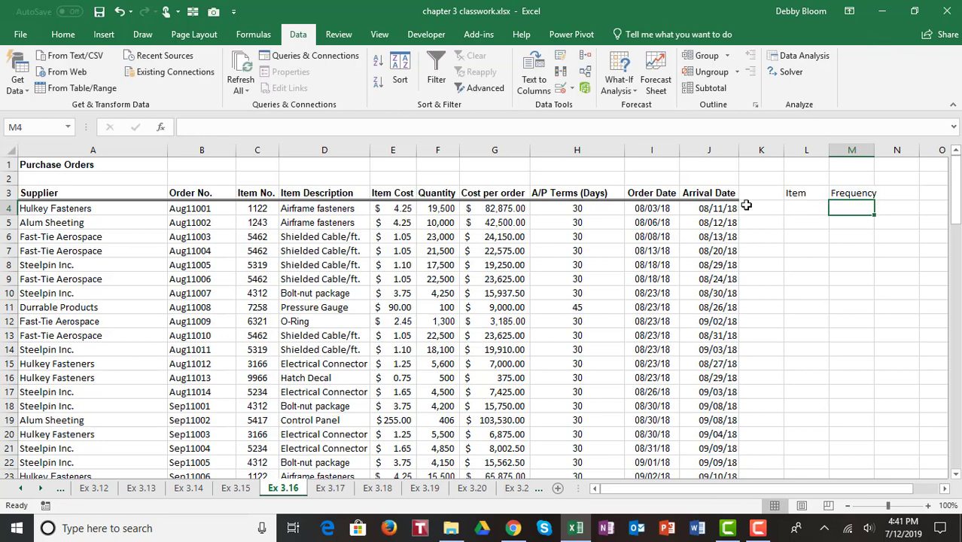
click(811, 209)
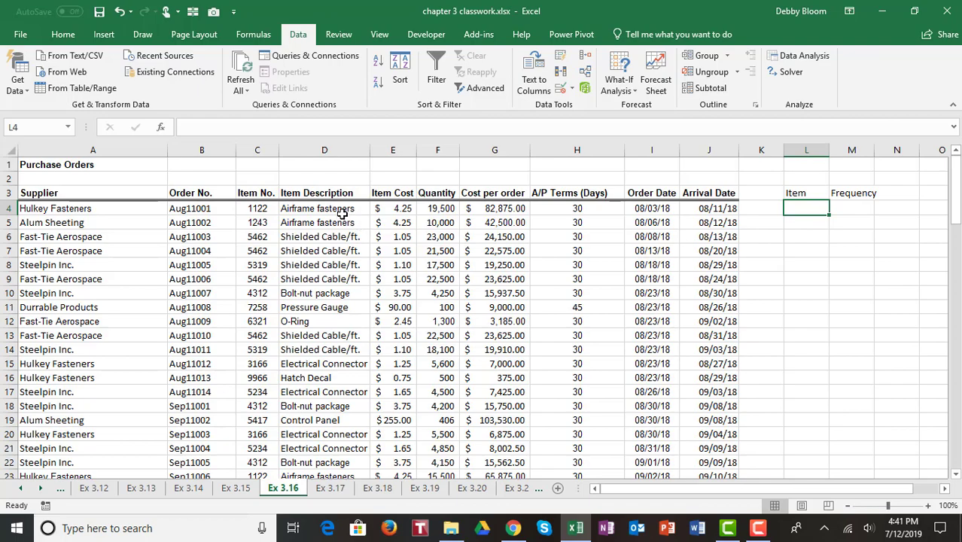
drag(342, 214, 333, 442)
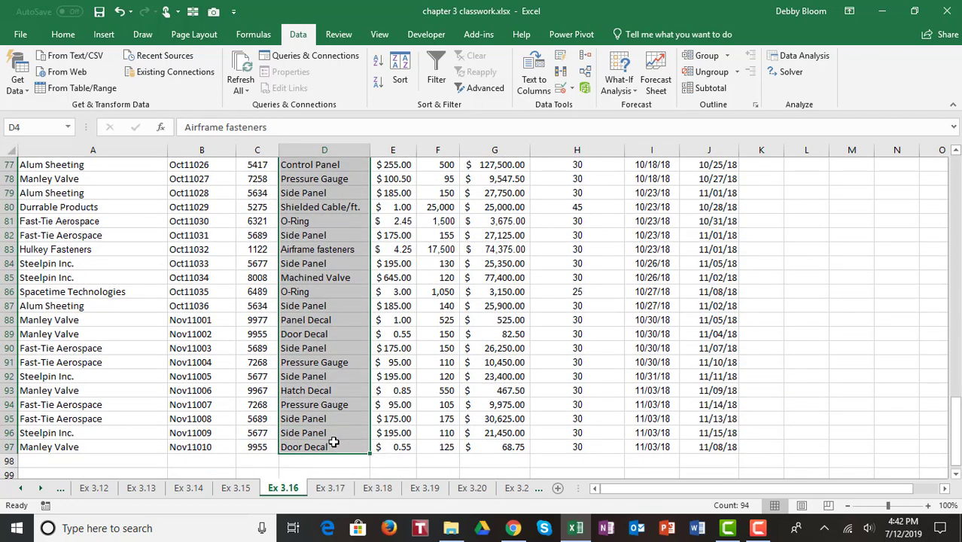
Copy the column D item descriptions and paste them into column L starting at L4
click(64, 34)
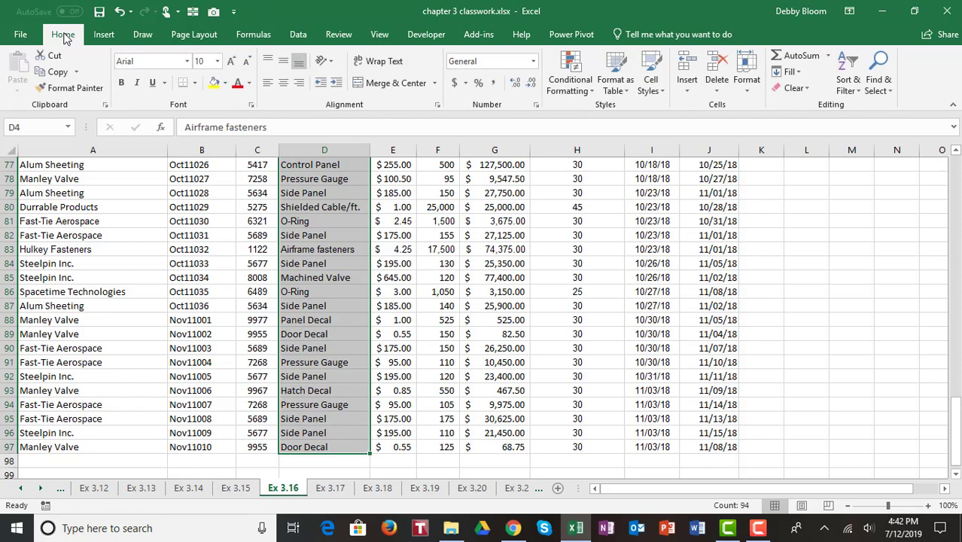
click(58, 73)
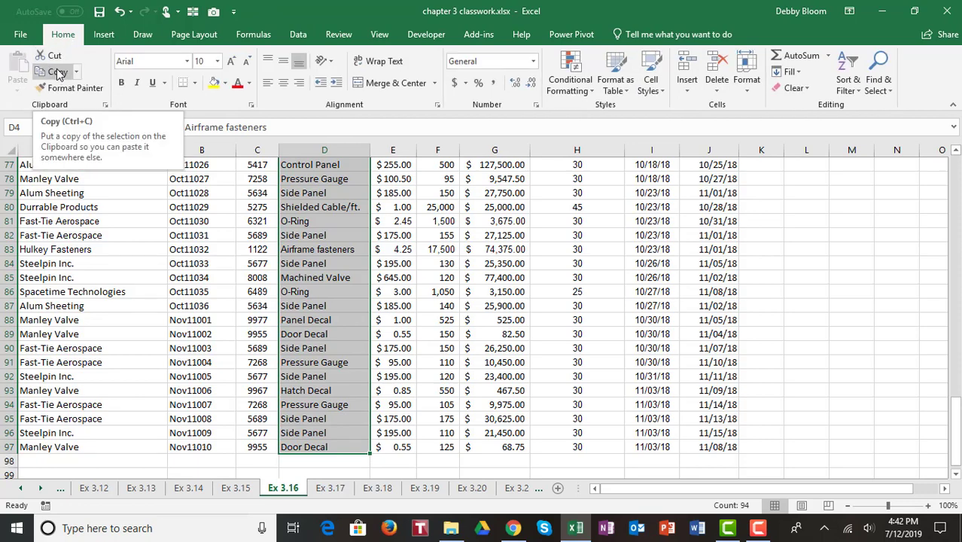
click(59, 74)
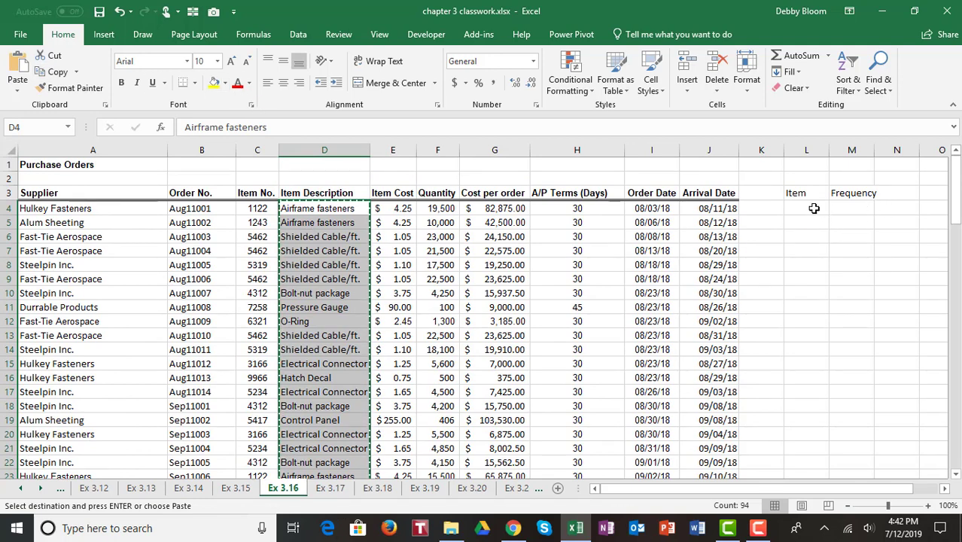
click(812, 209)
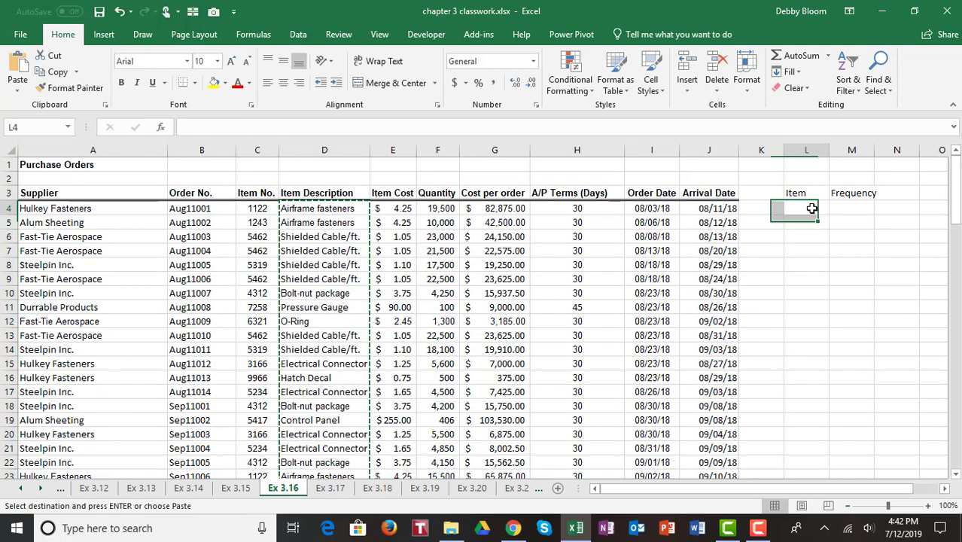
click(19, 58)
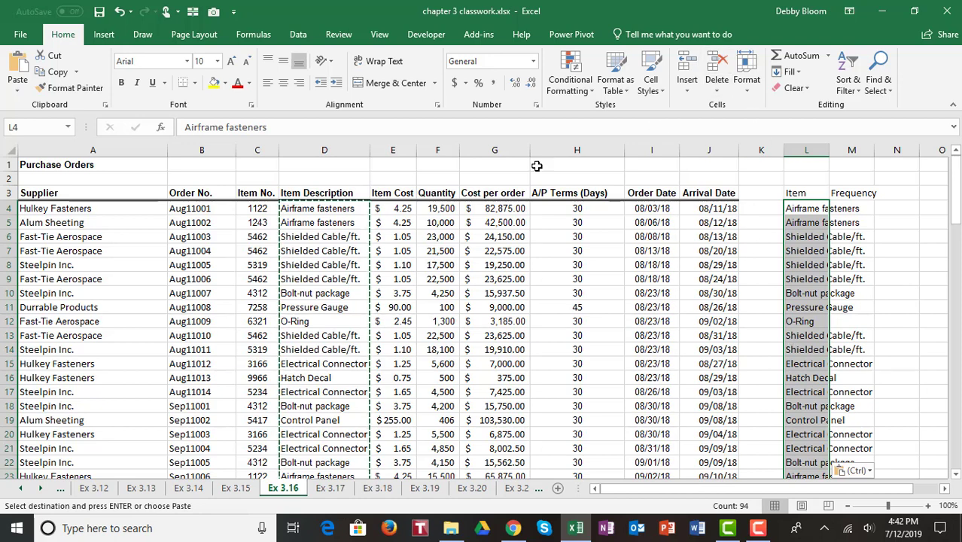
click(299, 34)
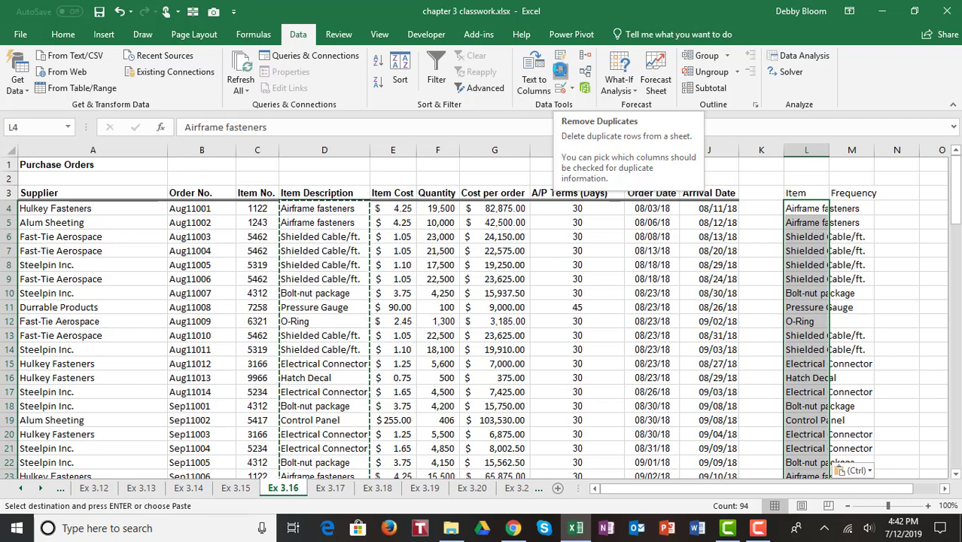
Remove duplicates from the Item list only, deleting 81 and leaving 13 unique names in L4:L16
click(561, 71)
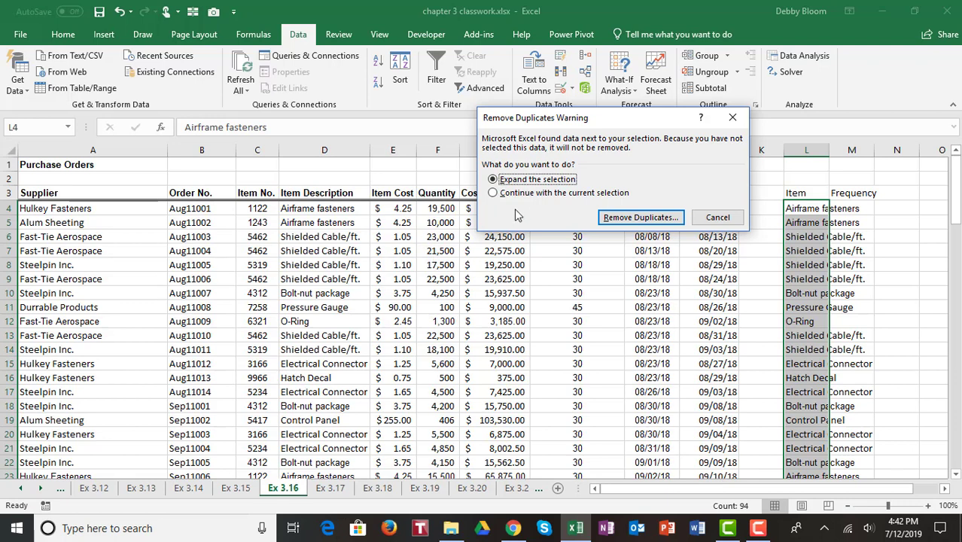
click(494, 193)
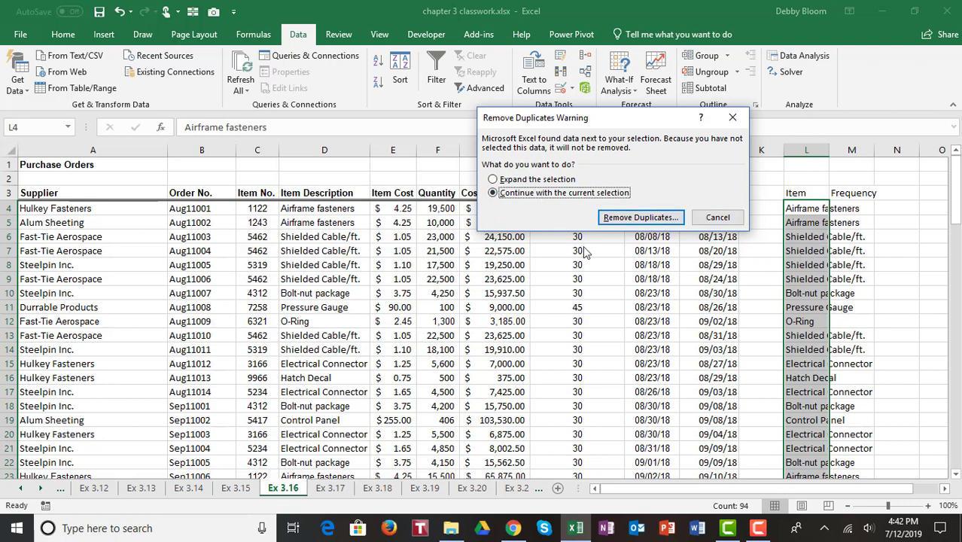
click(649, 218)
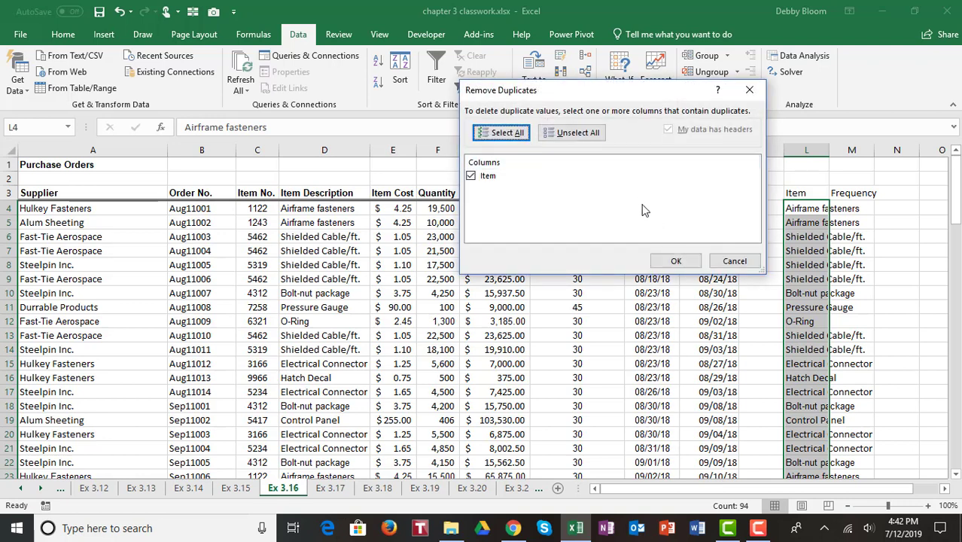
click(676, 261)
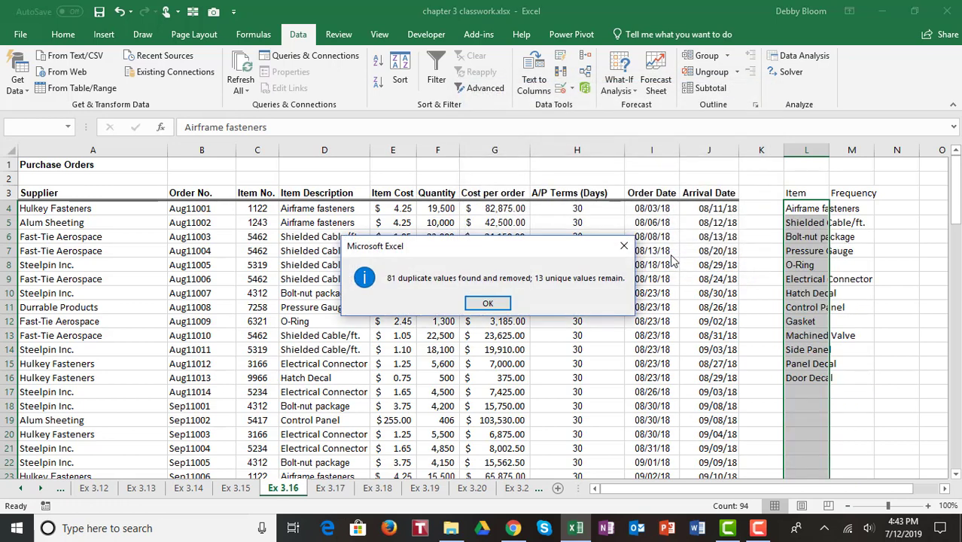
click(489, 304)
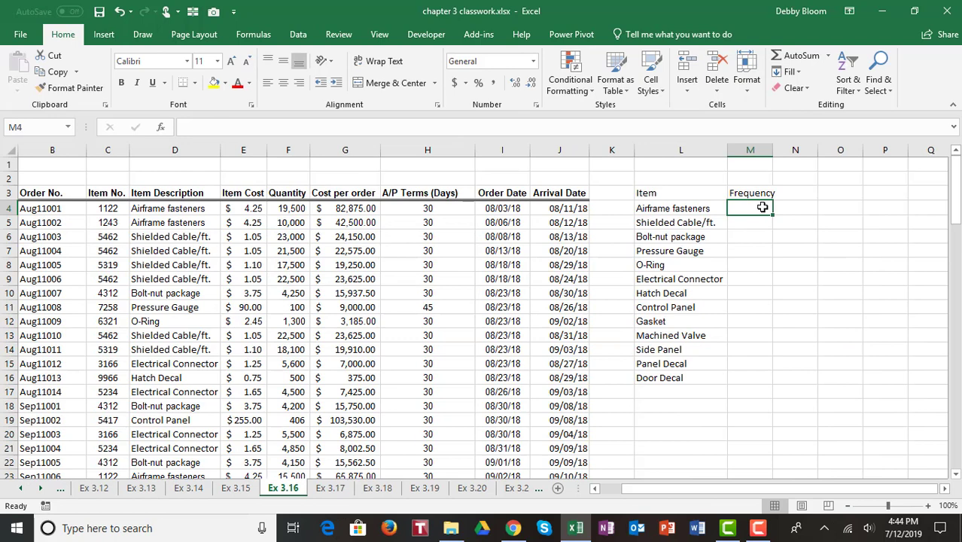
Insert the COUNTIF function into M4 from More Functions > Statistical
click(249, 36)
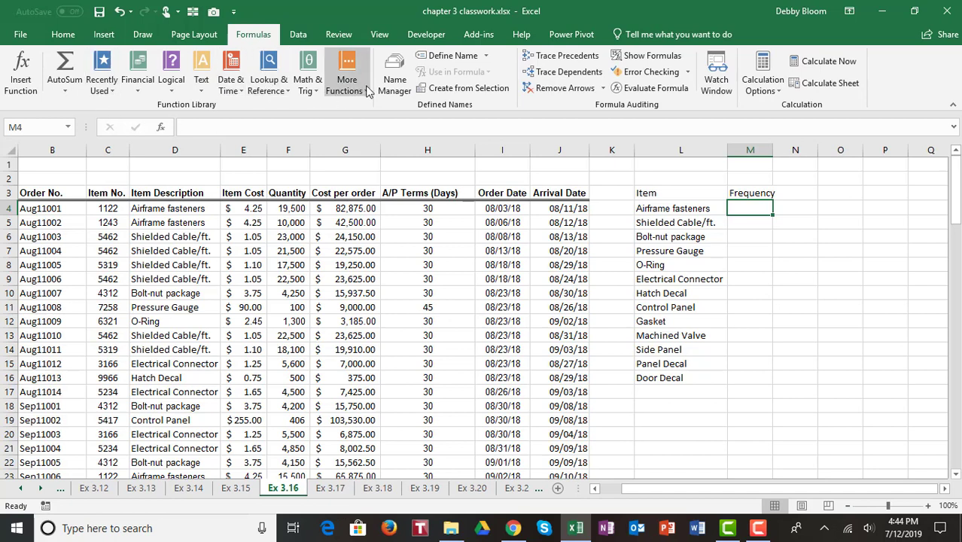
click(368, 92)
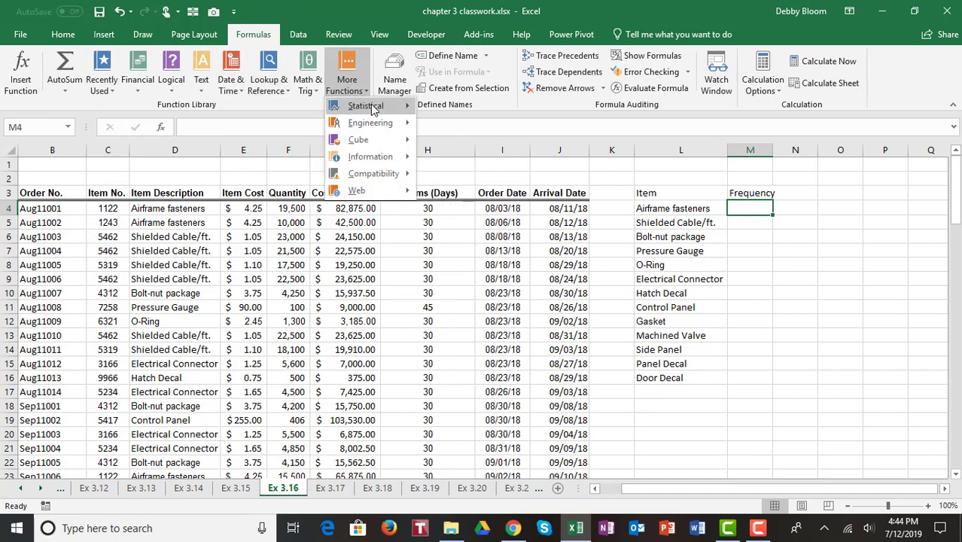
mouse_move(372, 106)
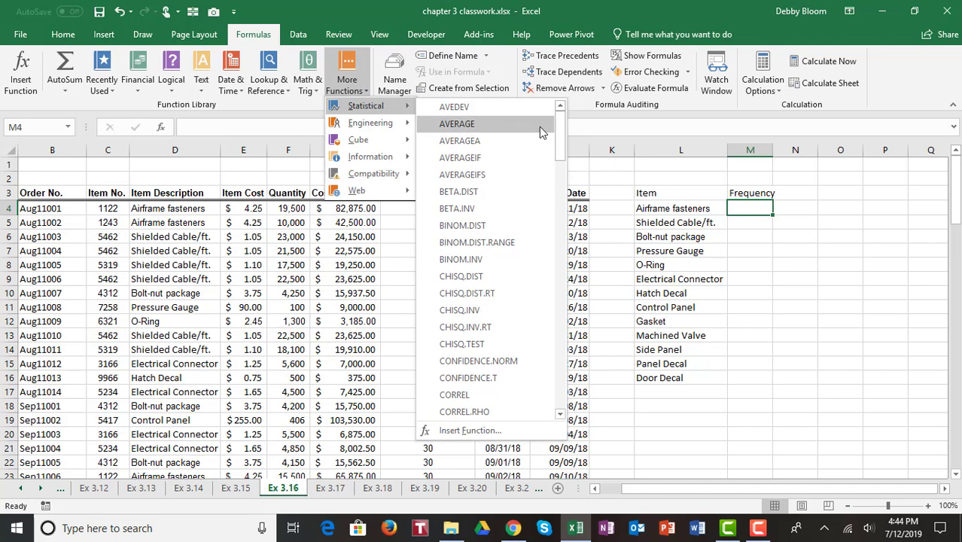
scroll(560, 134, down, 1)
drag(560, 134, 566, 161)
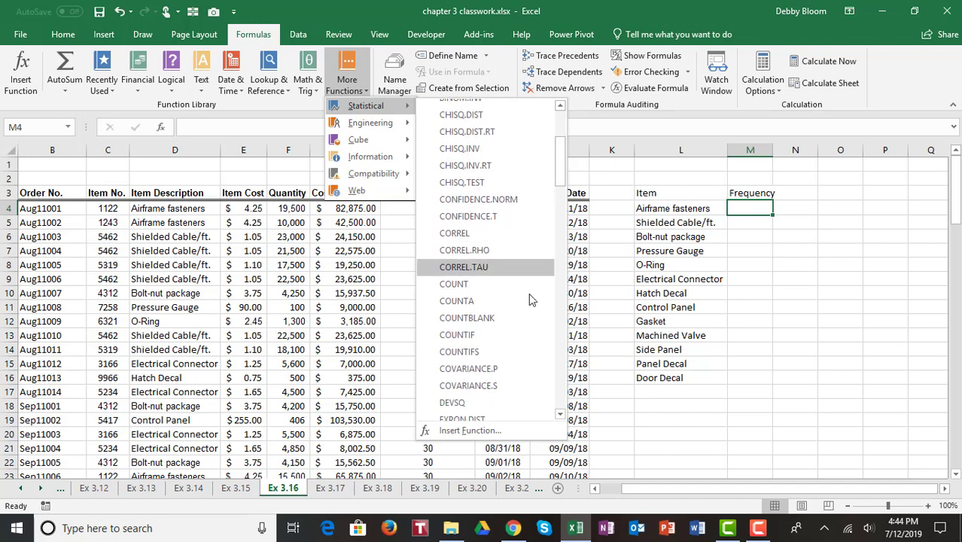
click(507, 335)
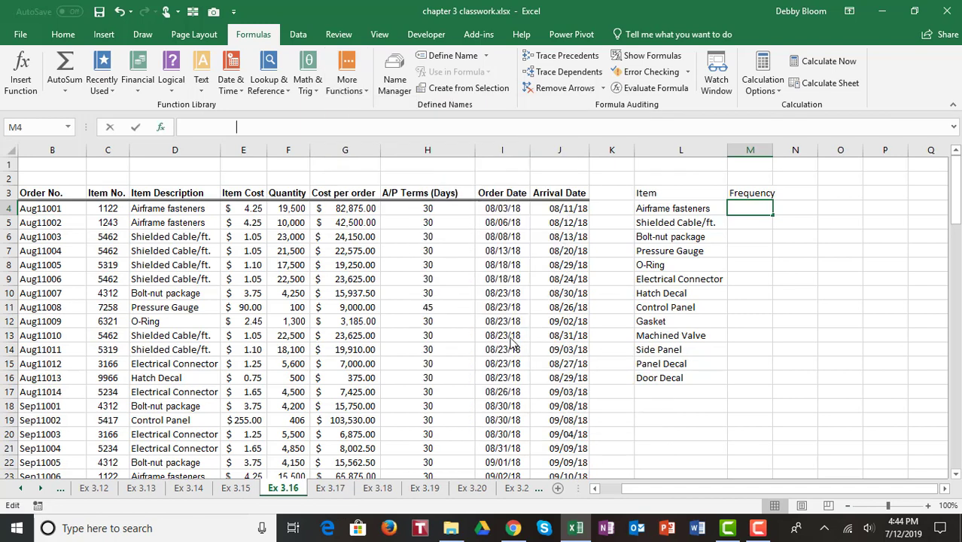
Set COUNTIF's range to $D$4:$D$97 and criteria to L4, previewing 14
drag(643, 92, 720, 133)
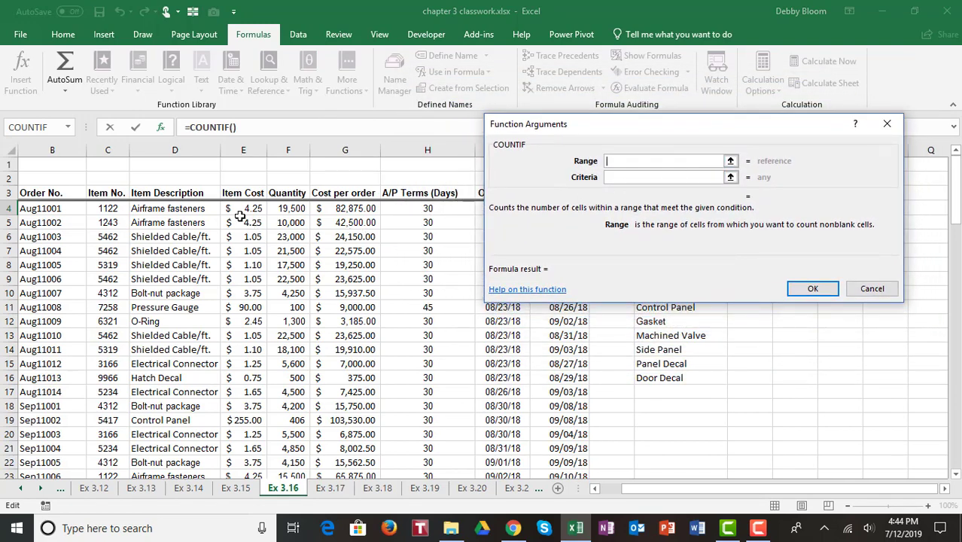
drag(188, 209, 194, 445)
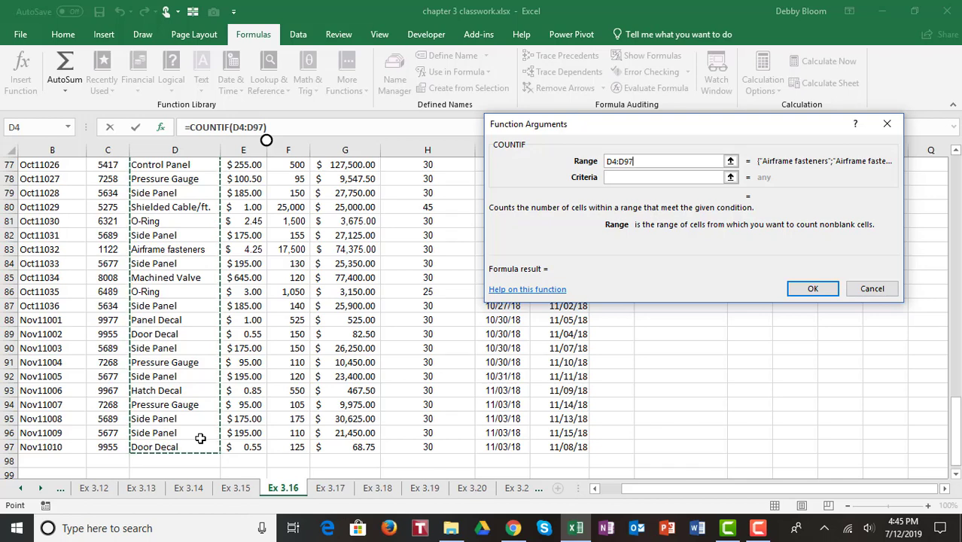
key(F4)
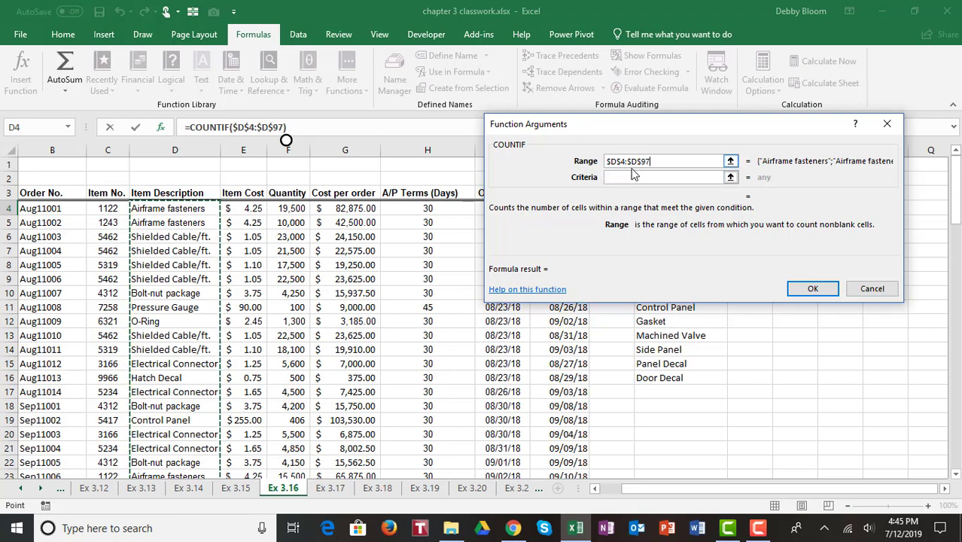
drag(705, 131, 357, 135)
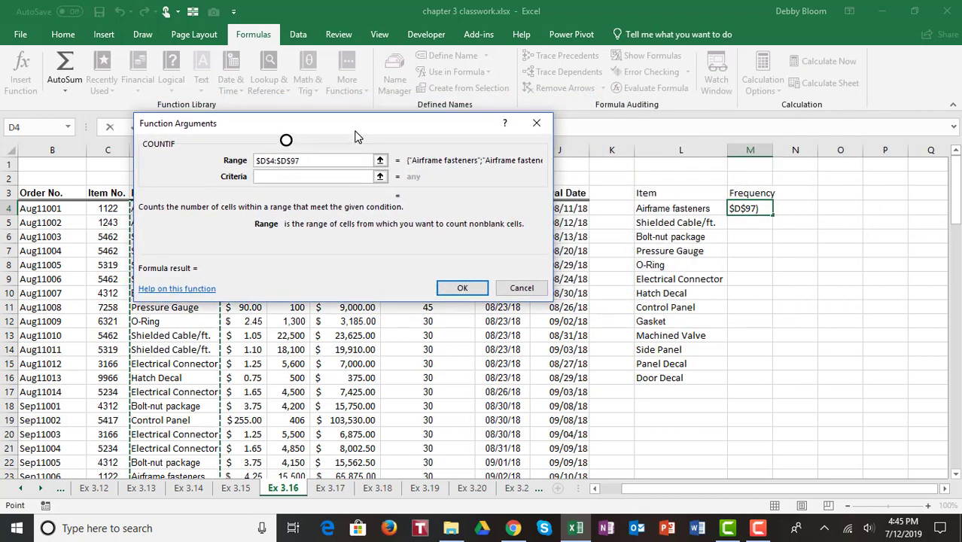
click(265, 177)
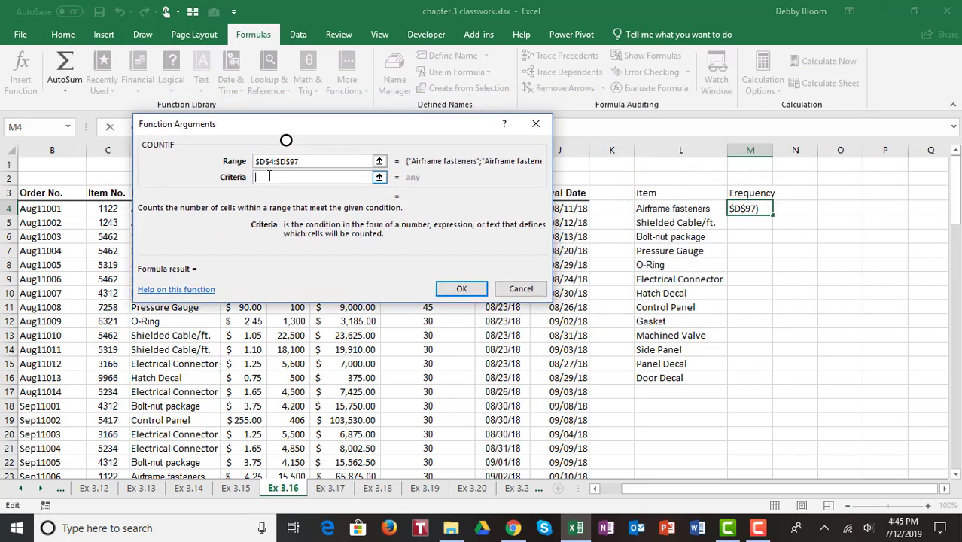
click(699, 208)
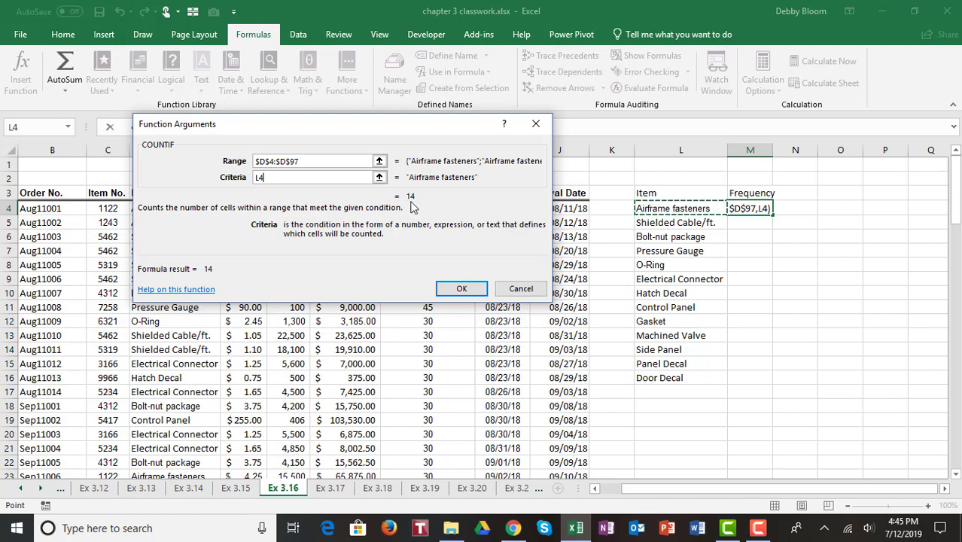
click(482, 295)
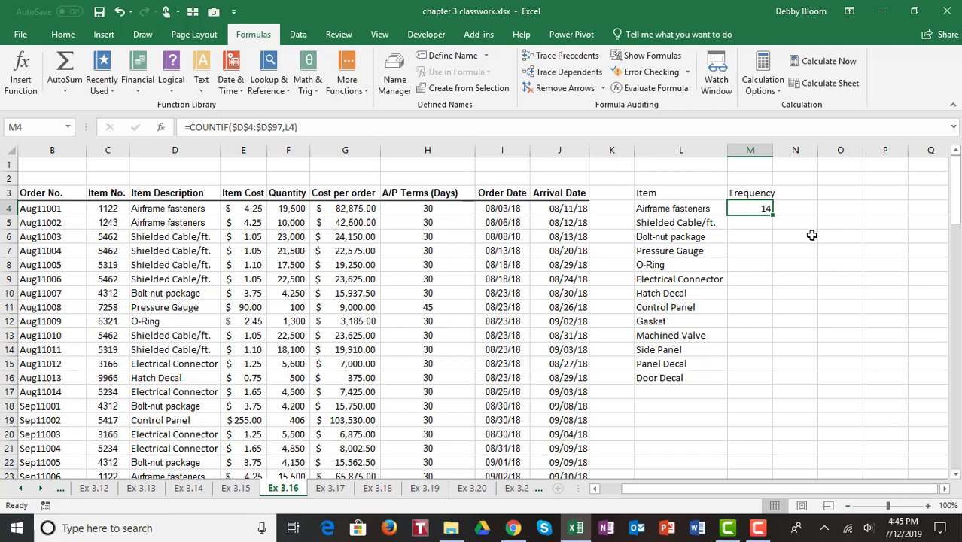
Fill the COUNTIF down from M4 to M16 and select the Item and Frequency table L3:M16
double_click(772, 217)
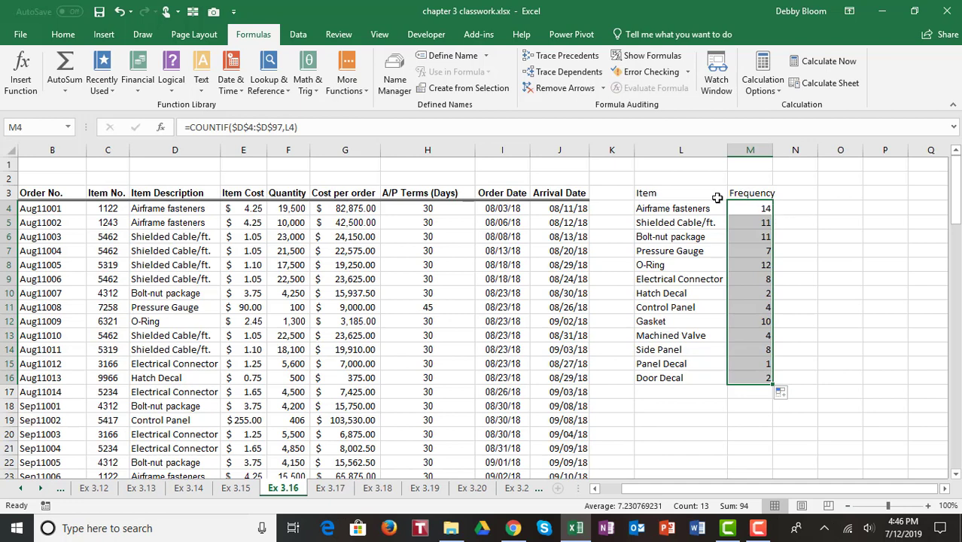
drag(675, 198, 756, 371)
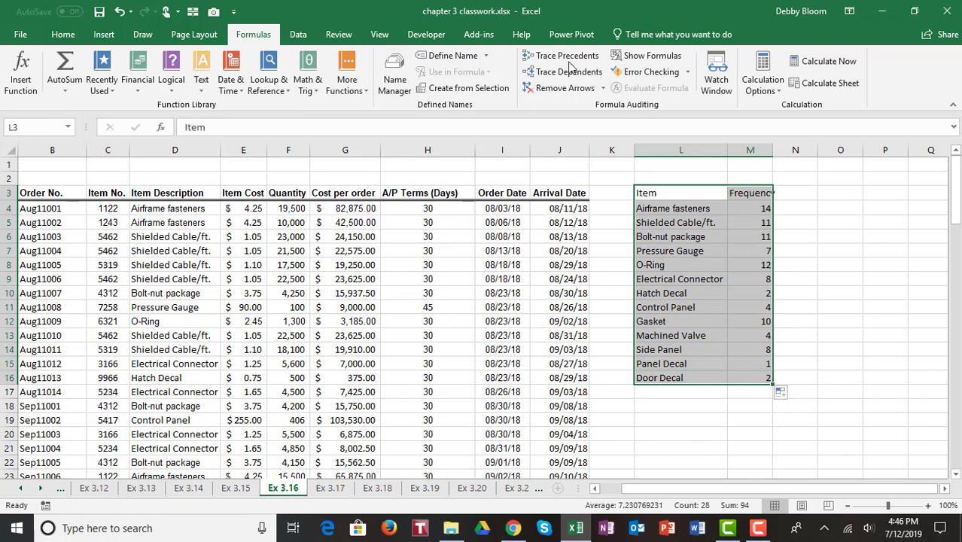
Insert a Clustered Column chart of the item frequencies and move it to the sheet's upper left
click(104, 36)
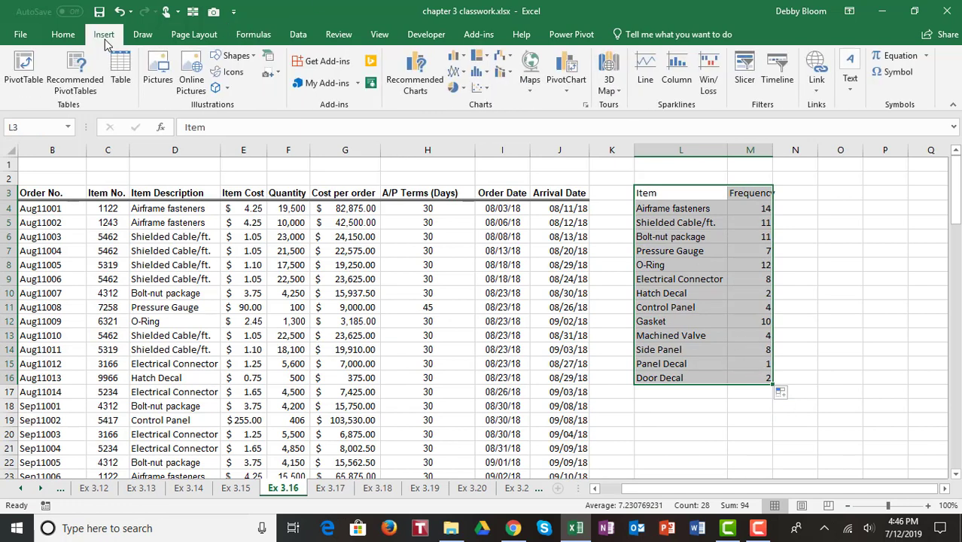
click(455, 59)
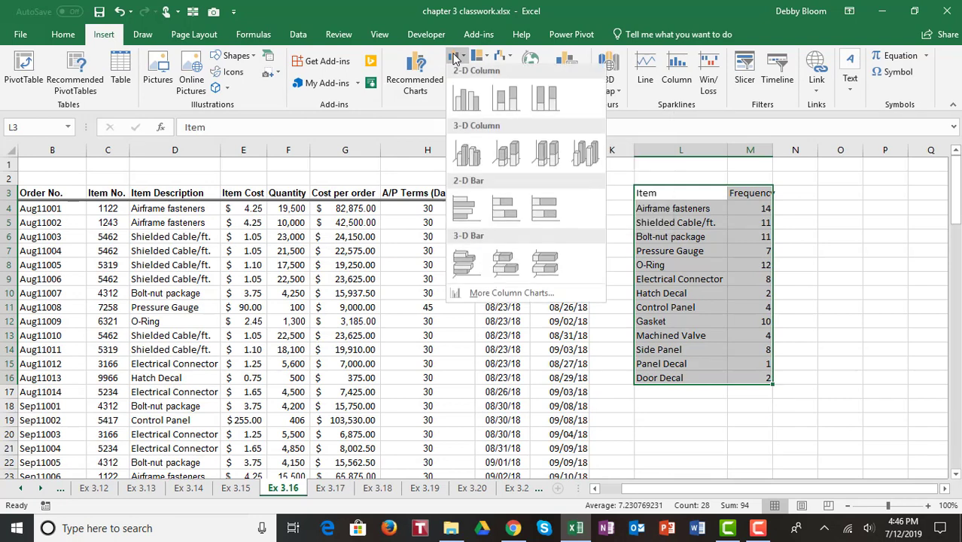
click(459, 103)
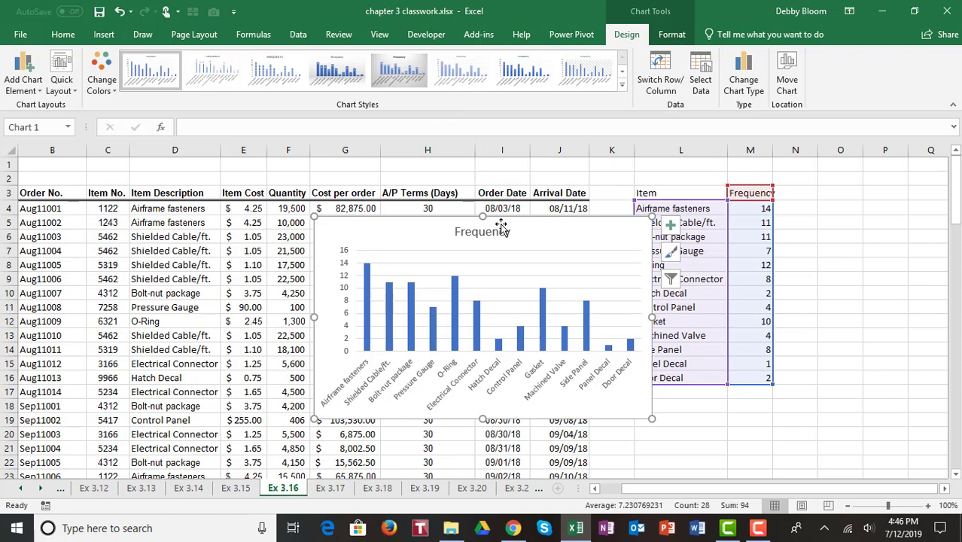
drag(560, 241, 330, 200)
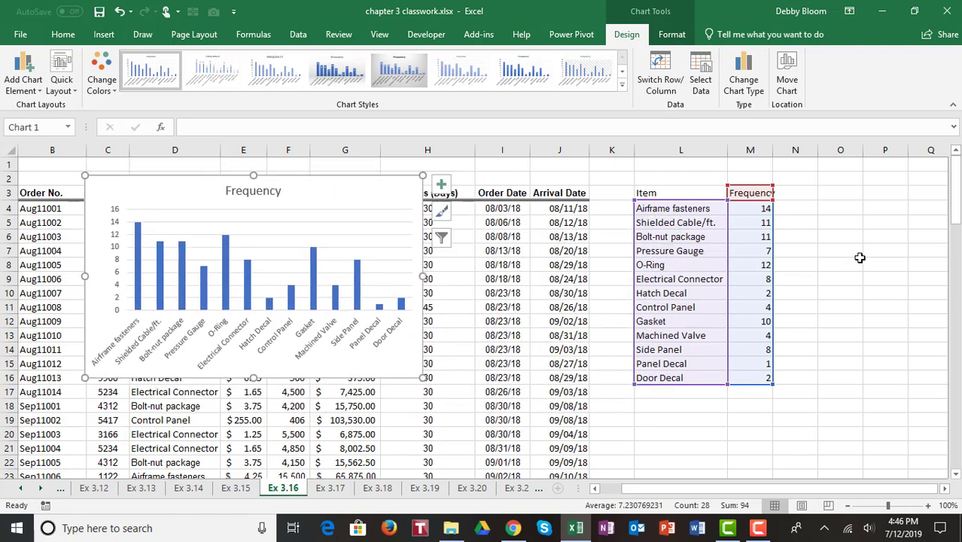
click(860, 258)
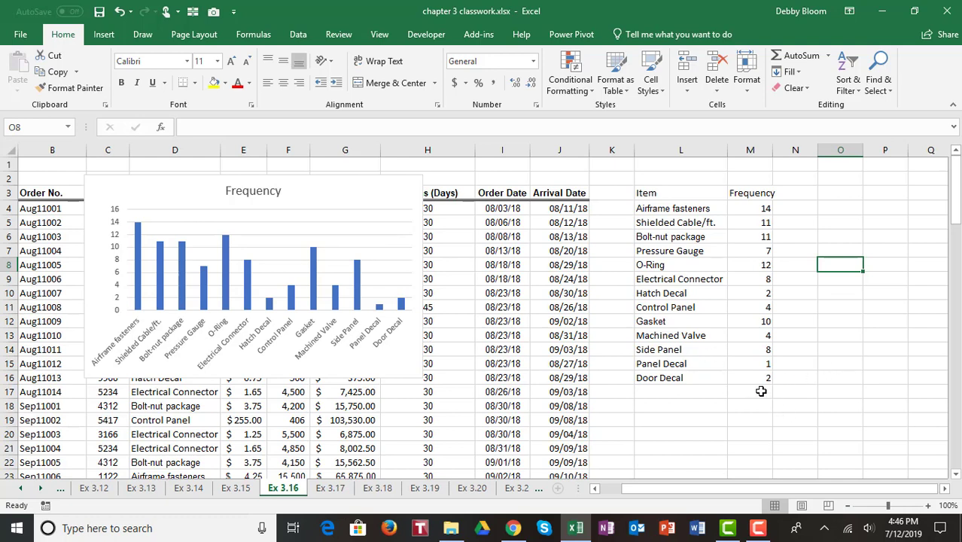
Label L17 'Total', AutoSum the frequencies in M17 to 94, and widen column M
click(693, 391)
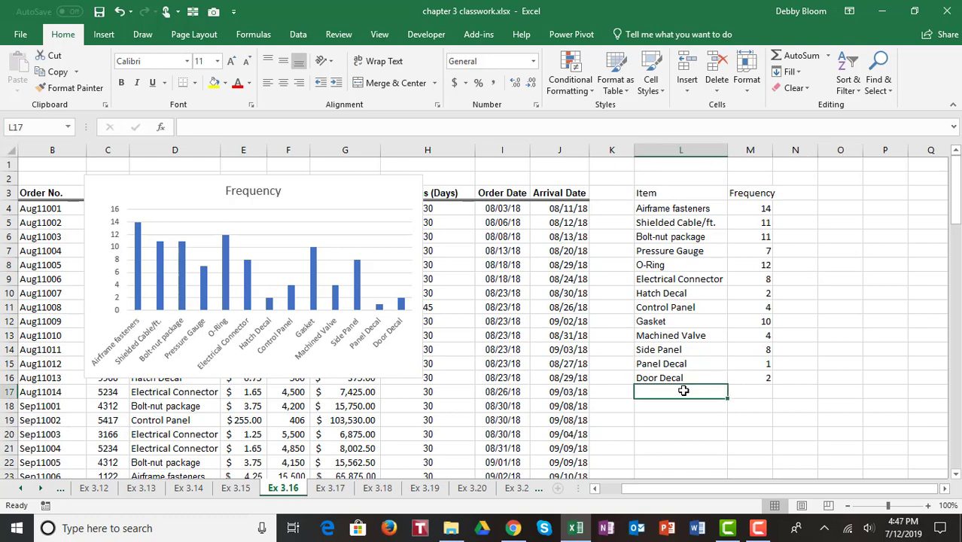
text(Tota)
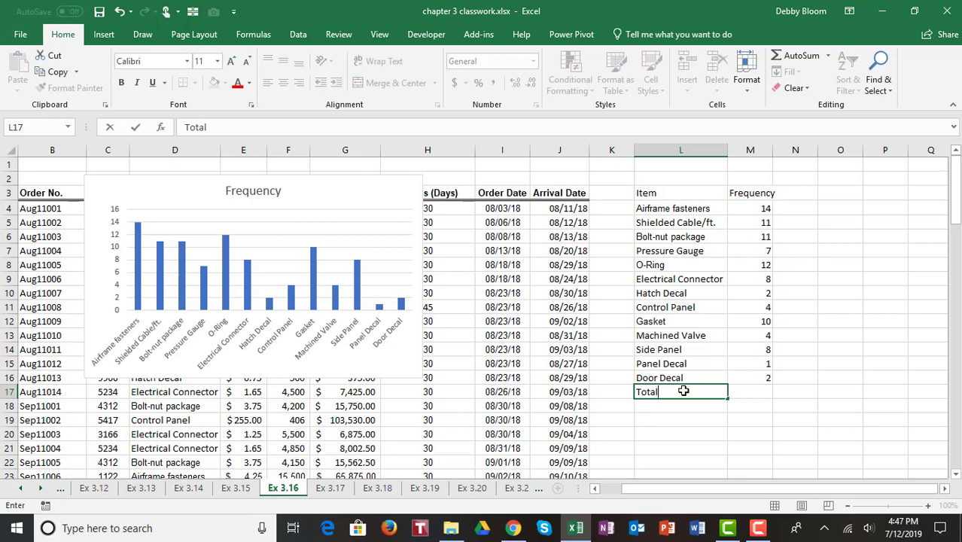
text(l)
key(Tab)
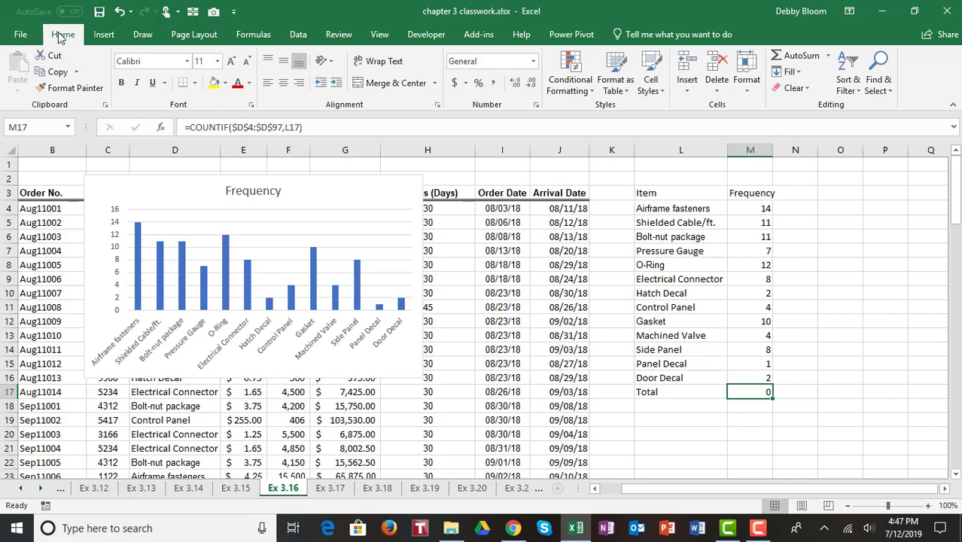
click(802, 58)
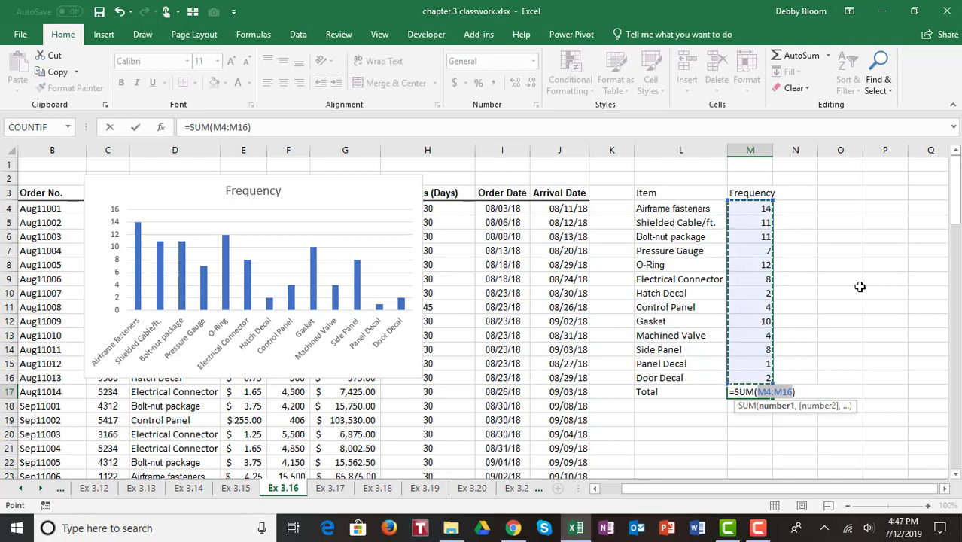
key(Return)
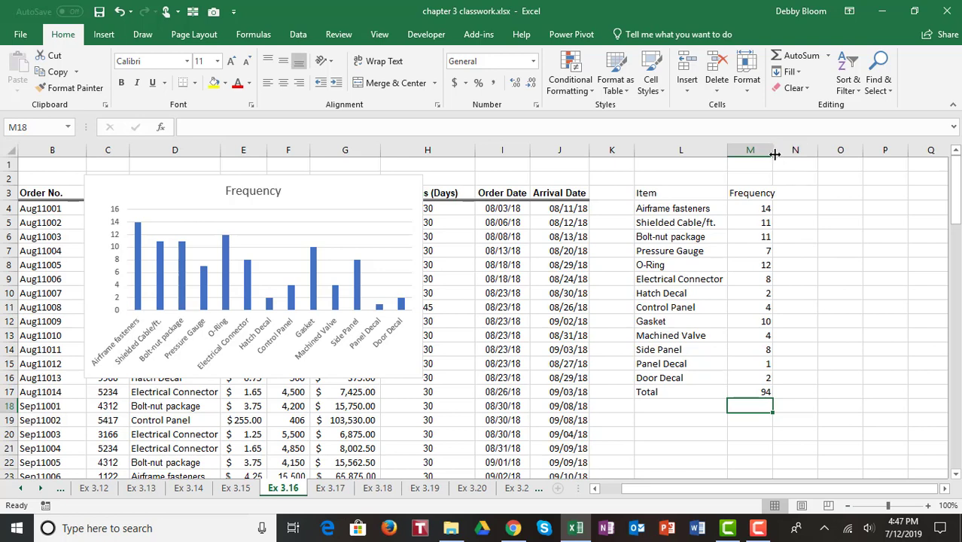
drag(774, 152, 783, 152)
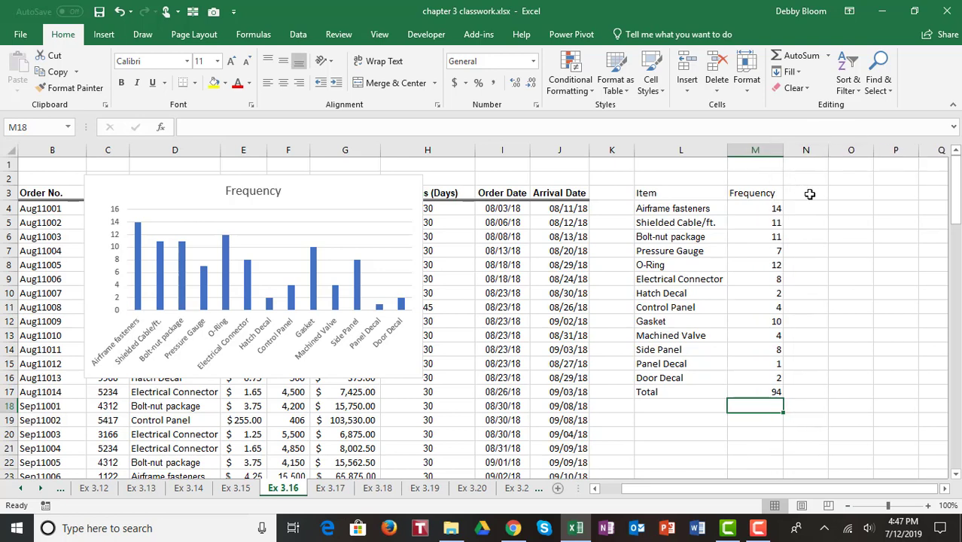
Add a 'Relative' heading in N3 and enter =M4/$M$17 in N4
click(813, 195)
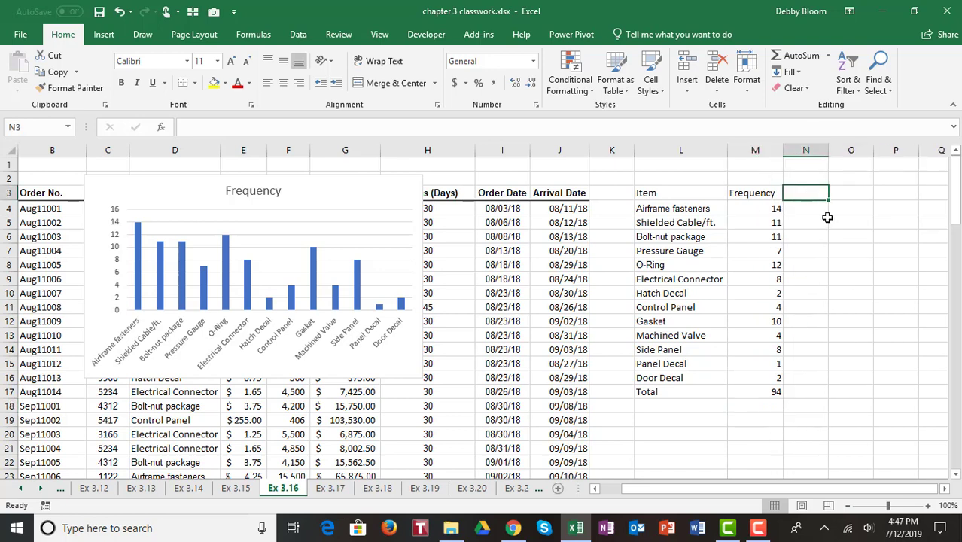
text(Rela)
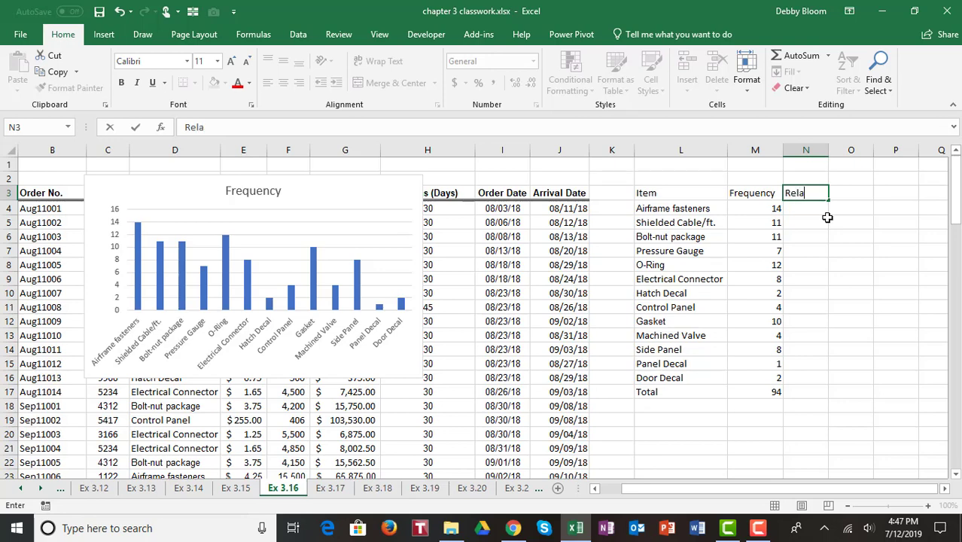
text(tive)
key(Return)
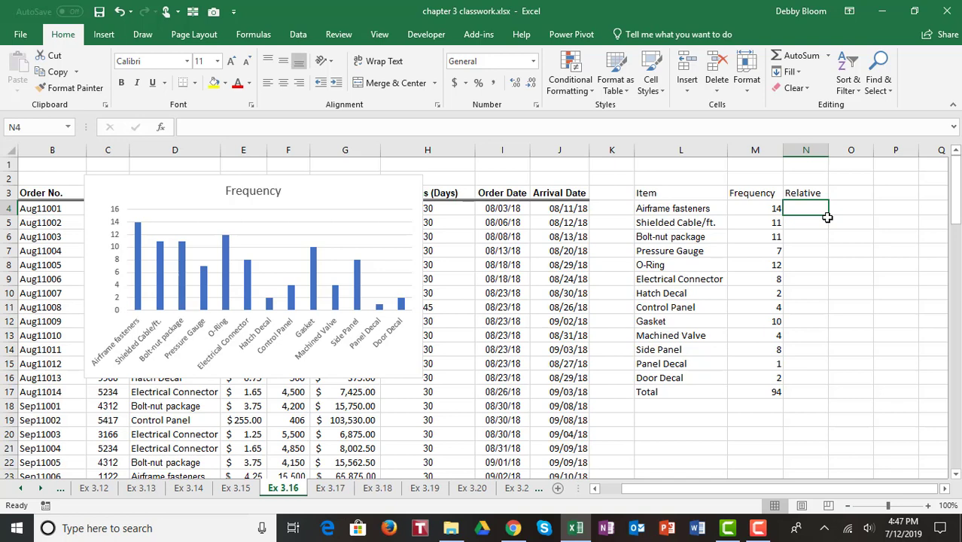
text(=)
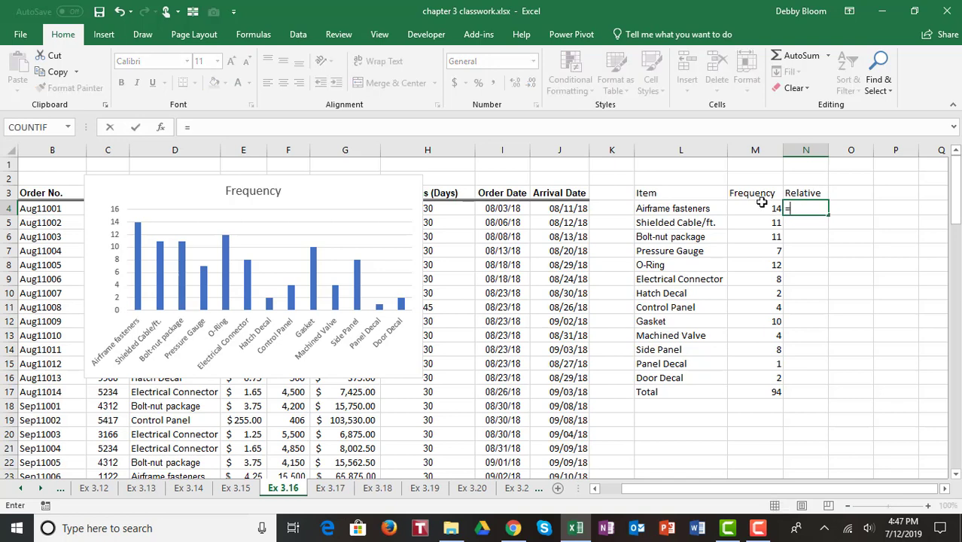
click(761, 210)
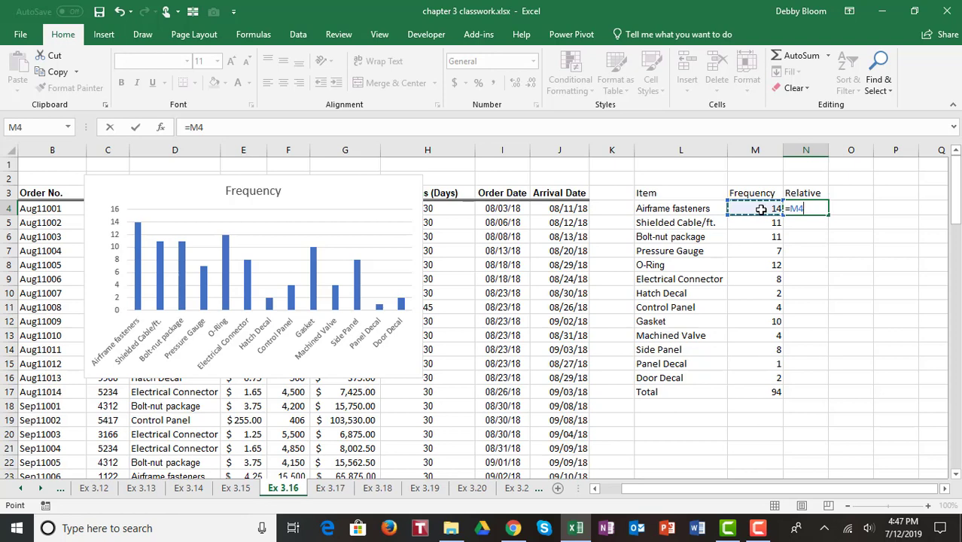
text(/)
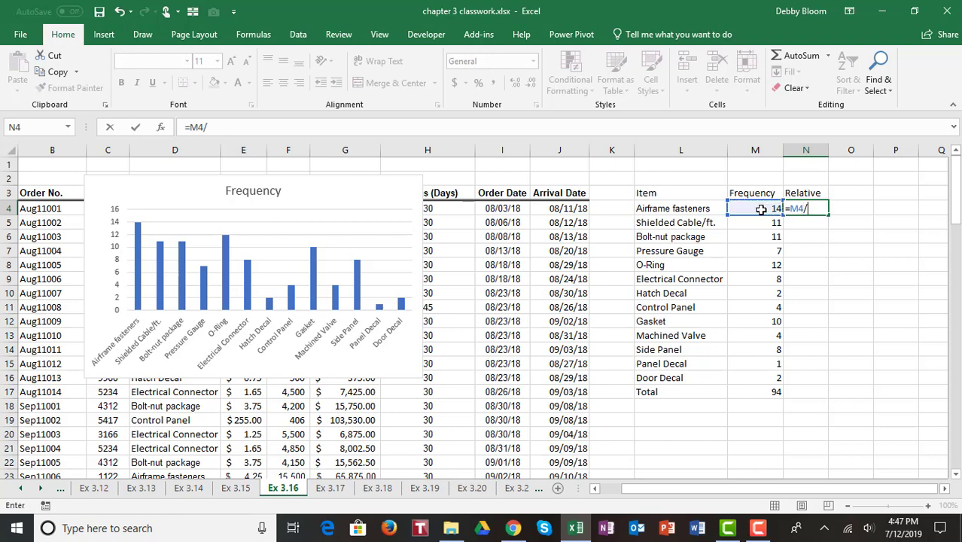
click(762, 393)
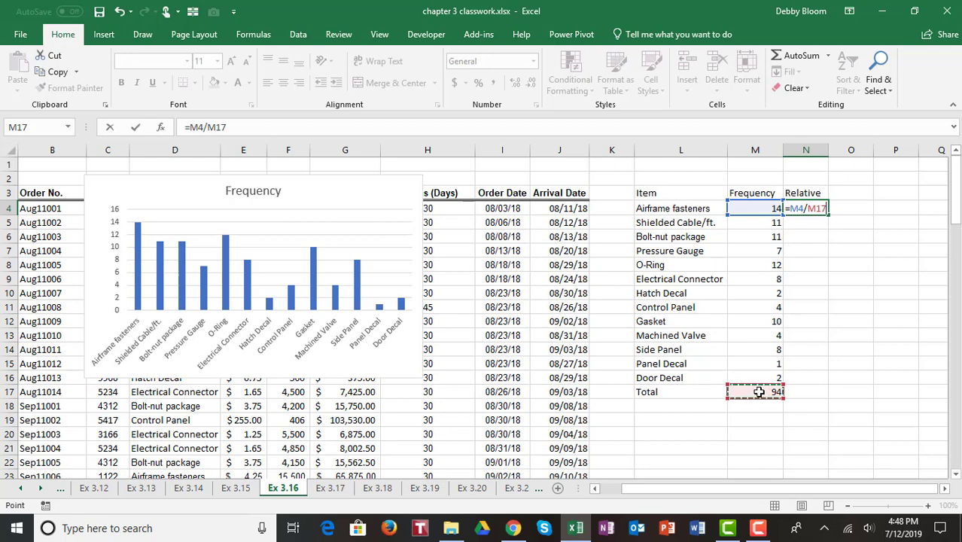
key(F4)
key(Return)
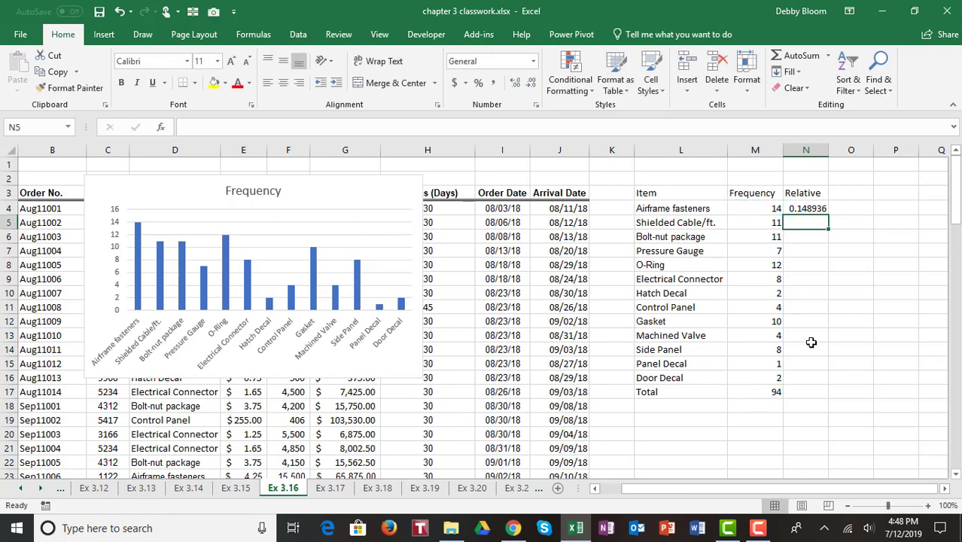
Fill the relative frequencies down through Door Decal and extend the total into N17, reading 1
click(811, 207)
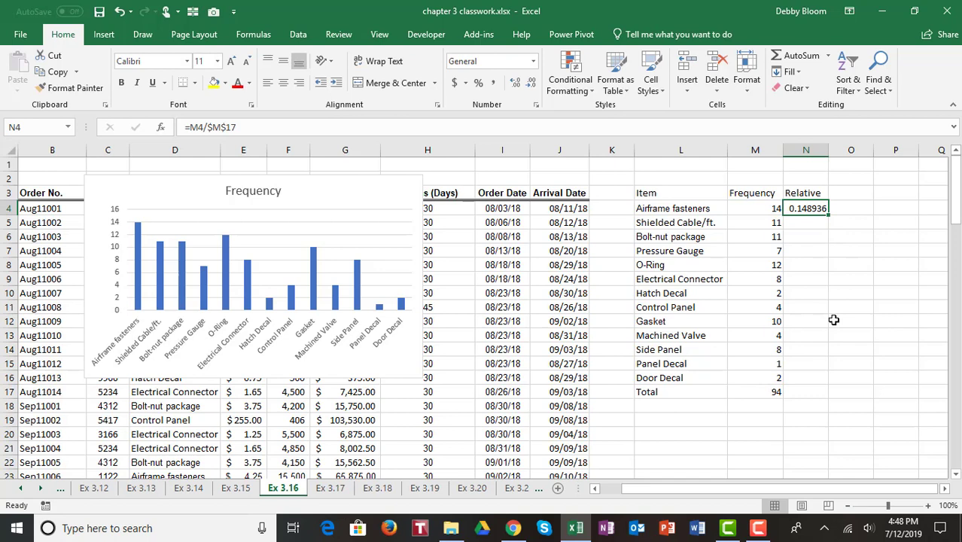
double_click(830, 216)
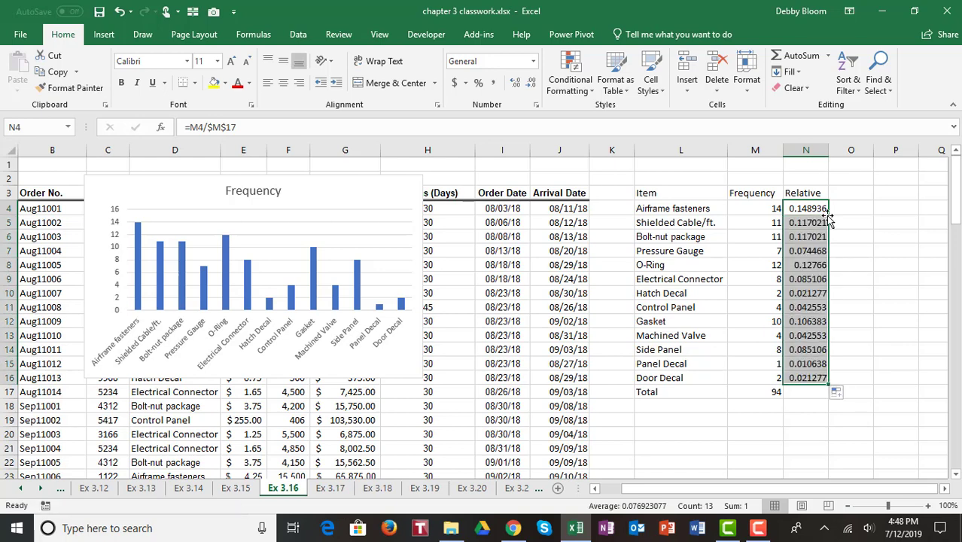
click(767, 395)
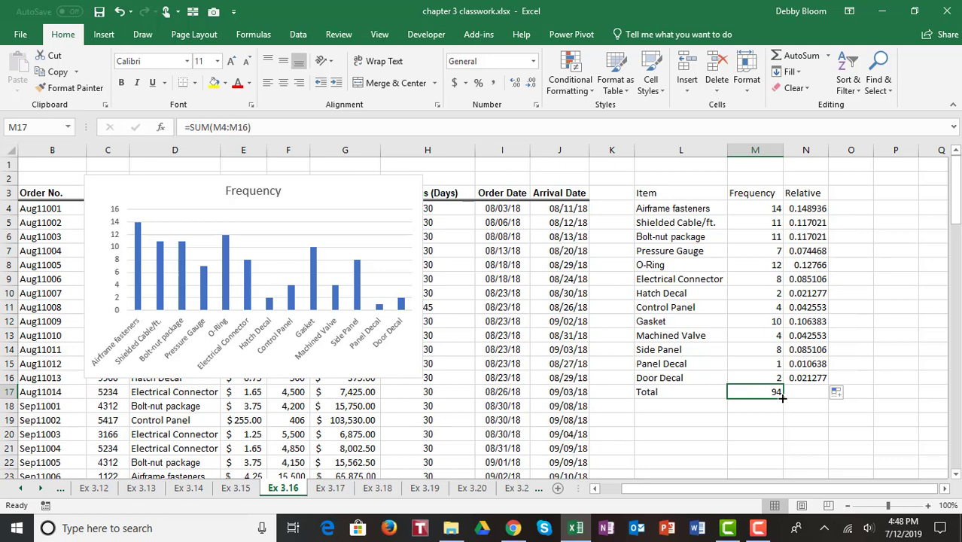
drag(782, 397, 820, 403)
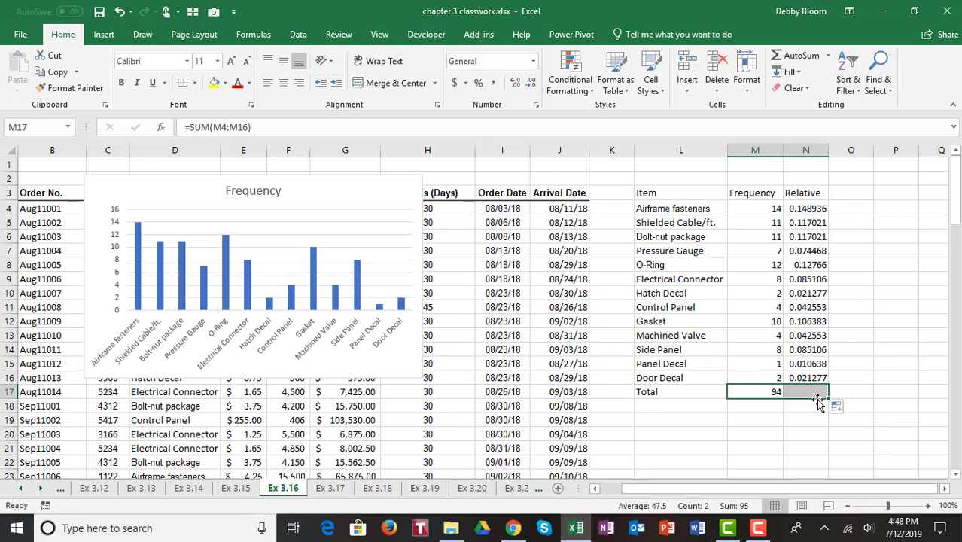
click(747, 206)
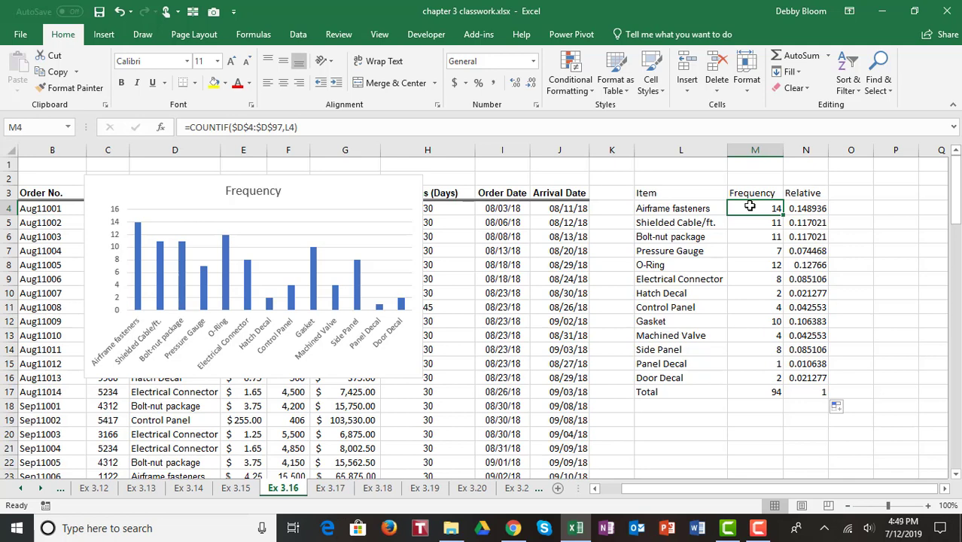
Open sheet Ex 3.18 and select the A/P Terms values H4:H97
click(379, 489)
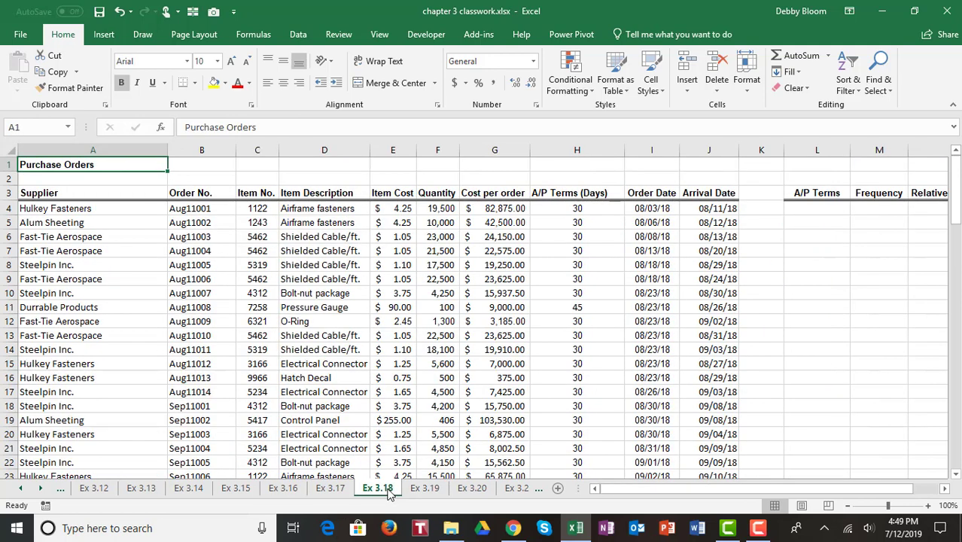
click(945, 490)
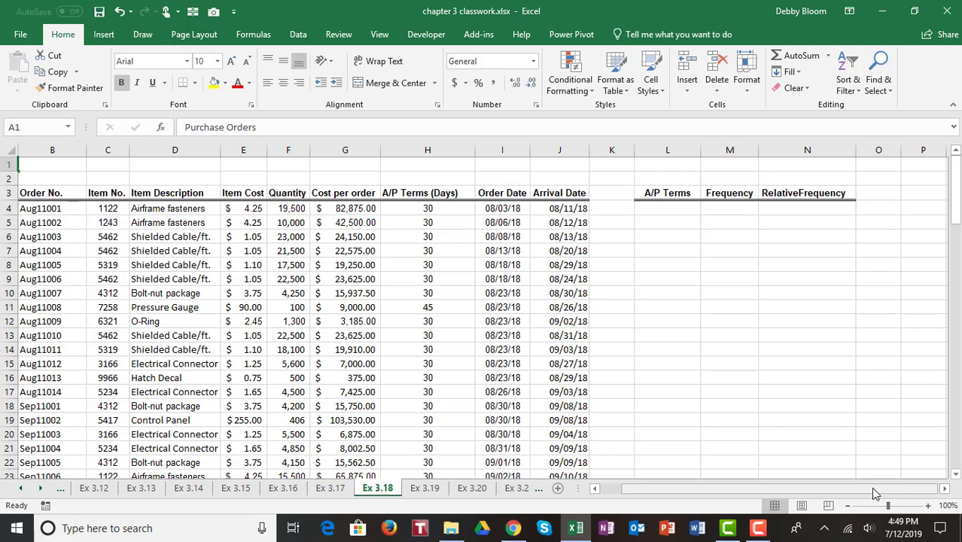
drag(873, 491, 851, 488)
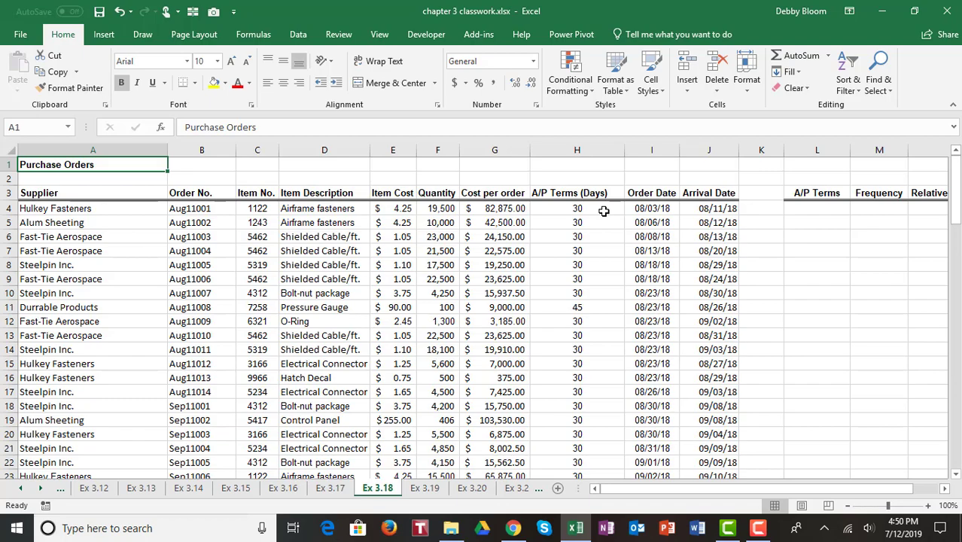
drag(605, 210, 584, 419)
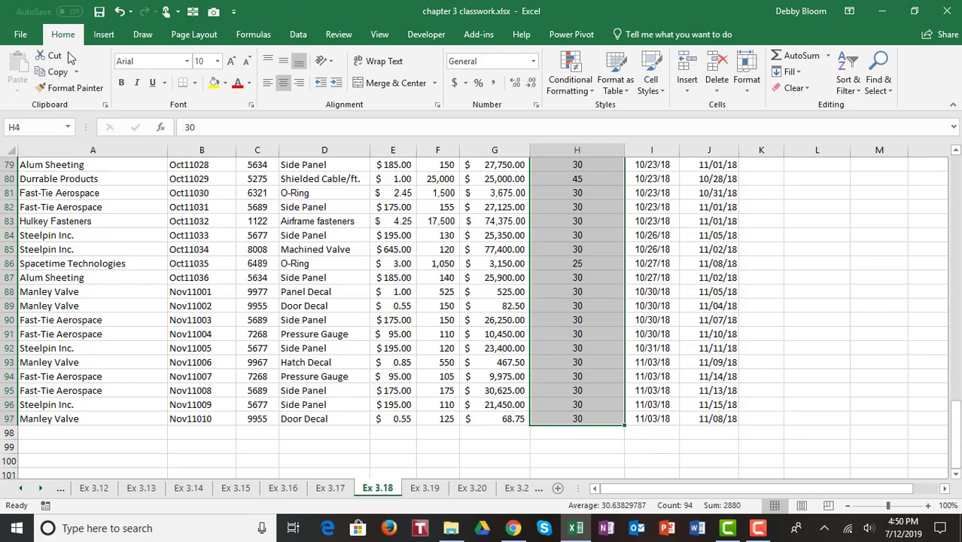
Copy the A/P Terms values from column H and paste them into L4
click(57, 73)
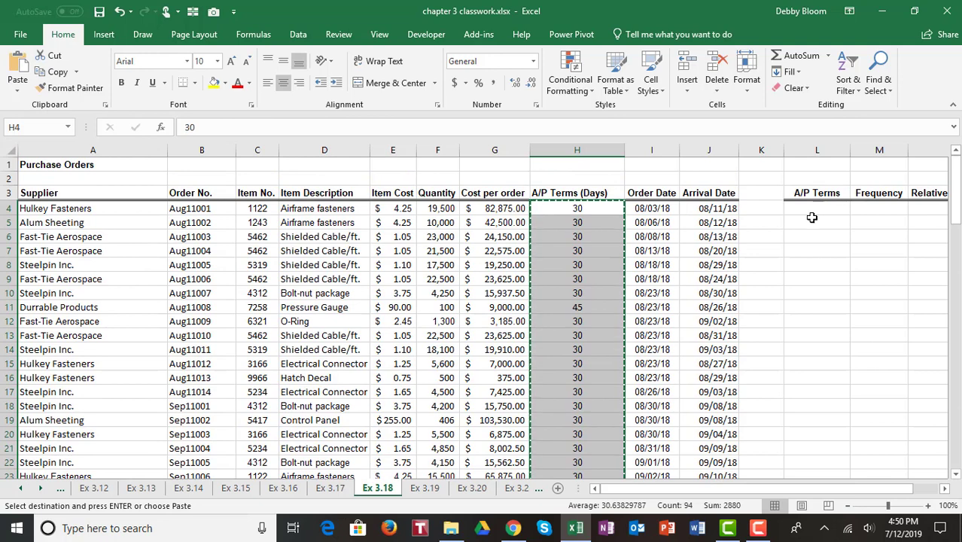
click(808, 208)
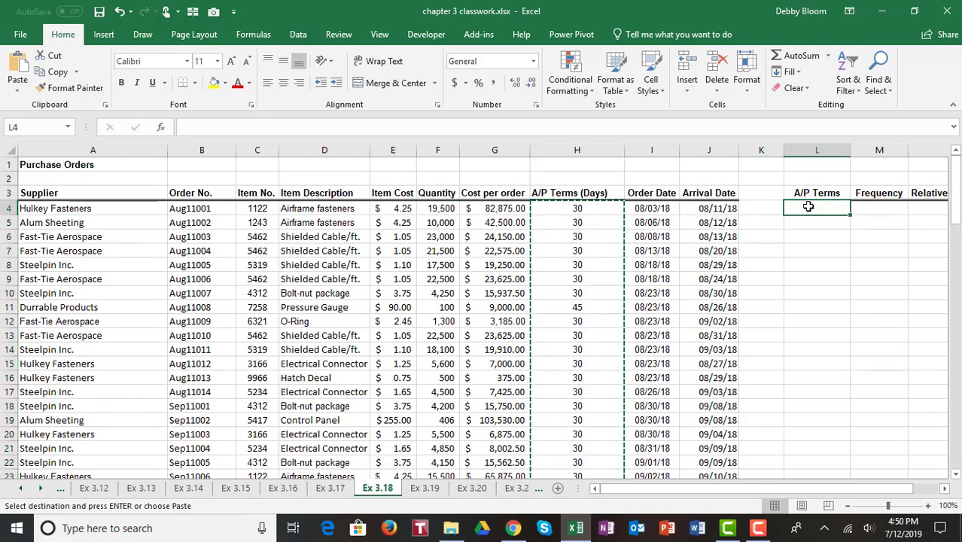
click(16, 60)
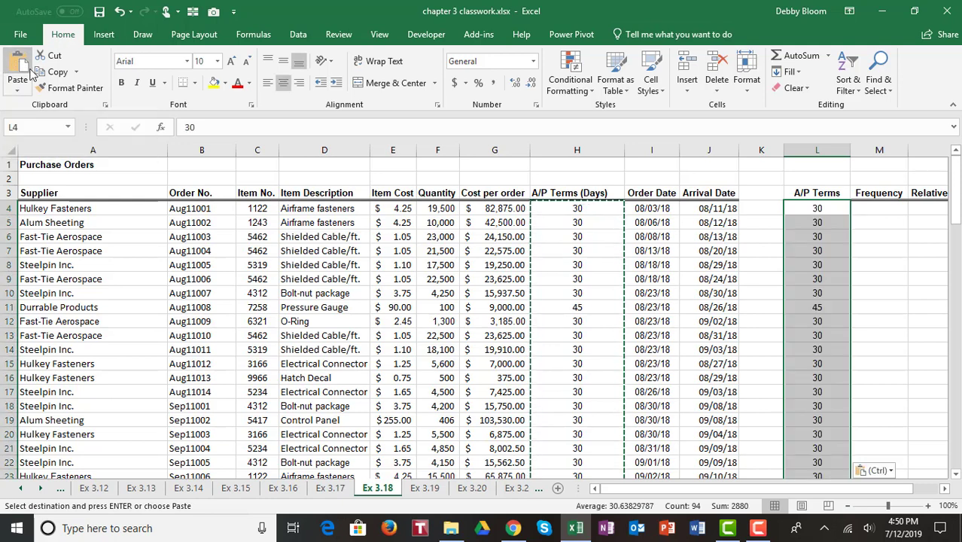
Remove duplicates from the pasted column only, leaving 30, 45, 25 and 15
click(300, 35)
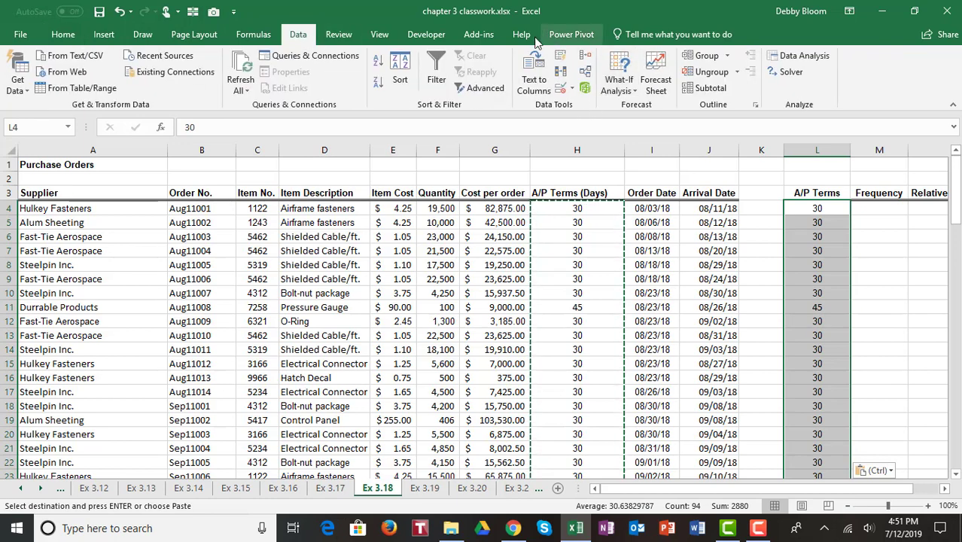
click(561, 73)
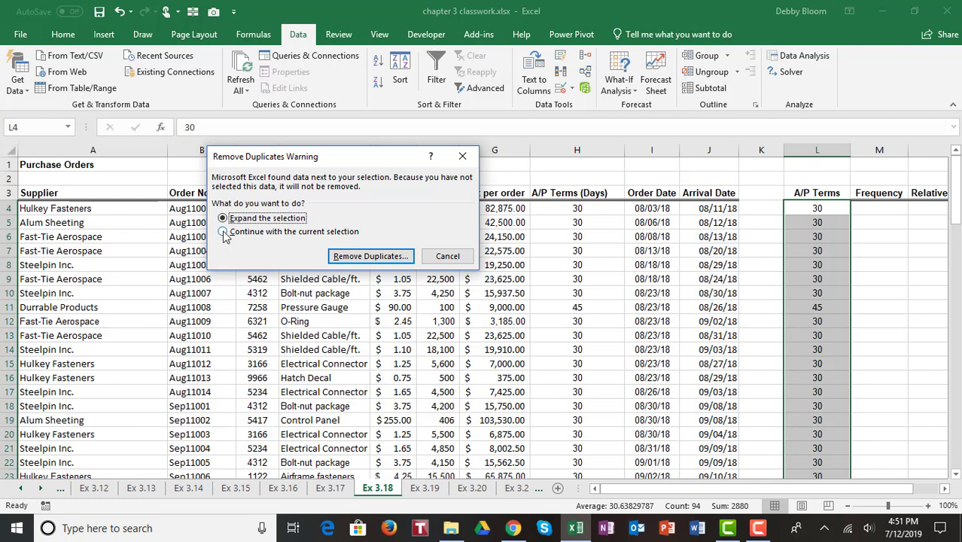
click(223, 232)
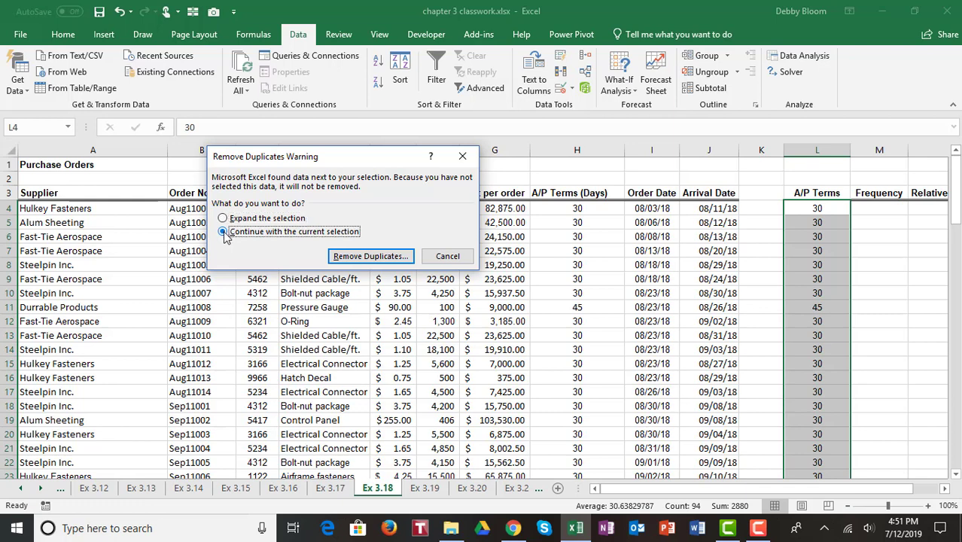
click(373, 256)
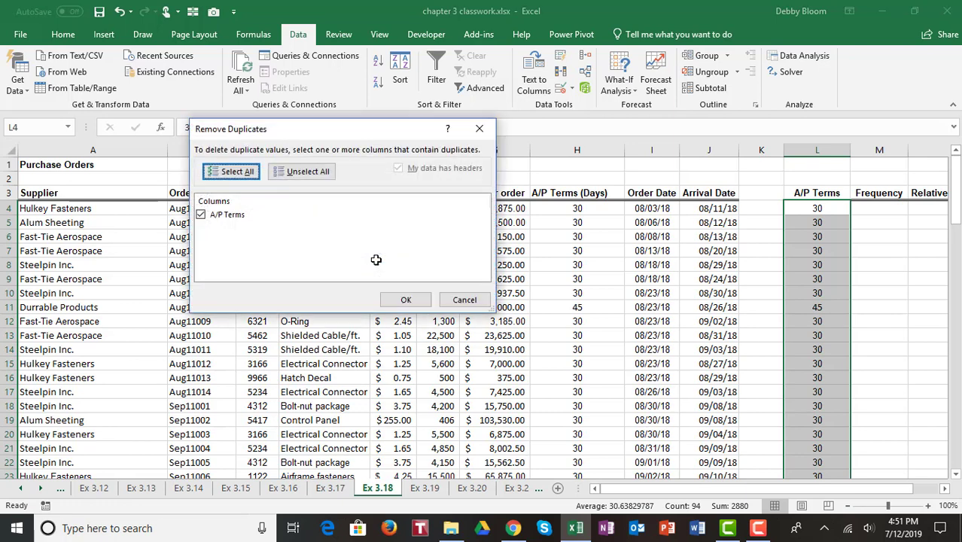
click(405, 302)
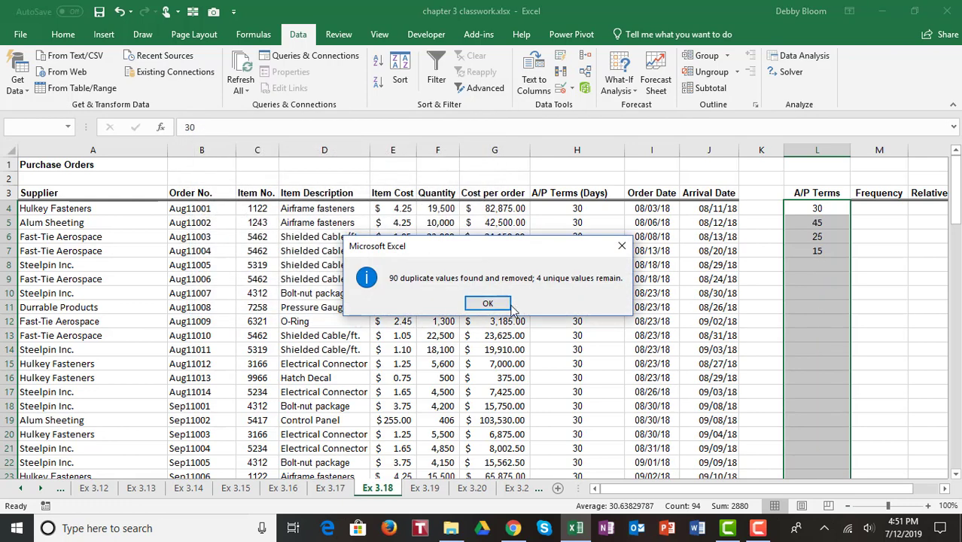
click(506, 305)
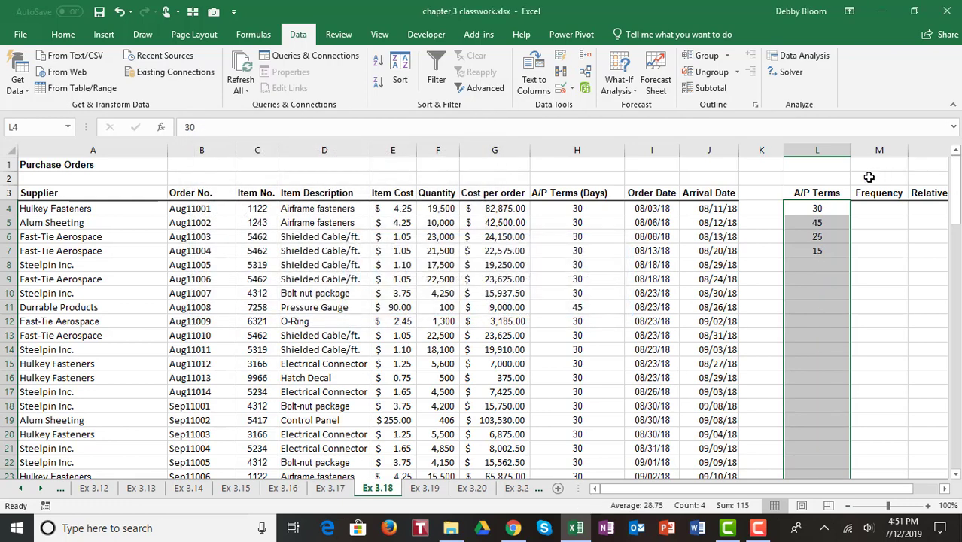
click(818, 222)
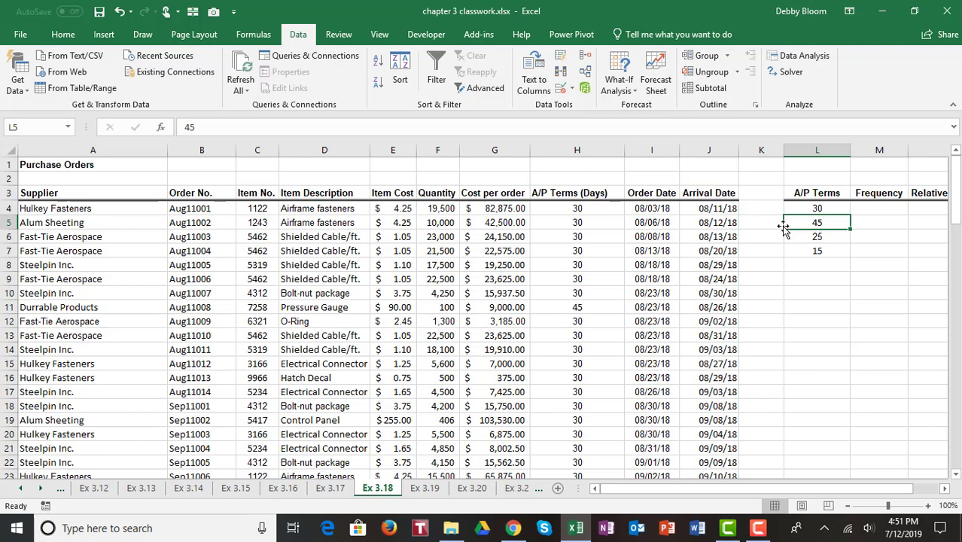
Sort the unique A/P Terms smallest to largest: 15, 25, 30, 45
click(75, 36)
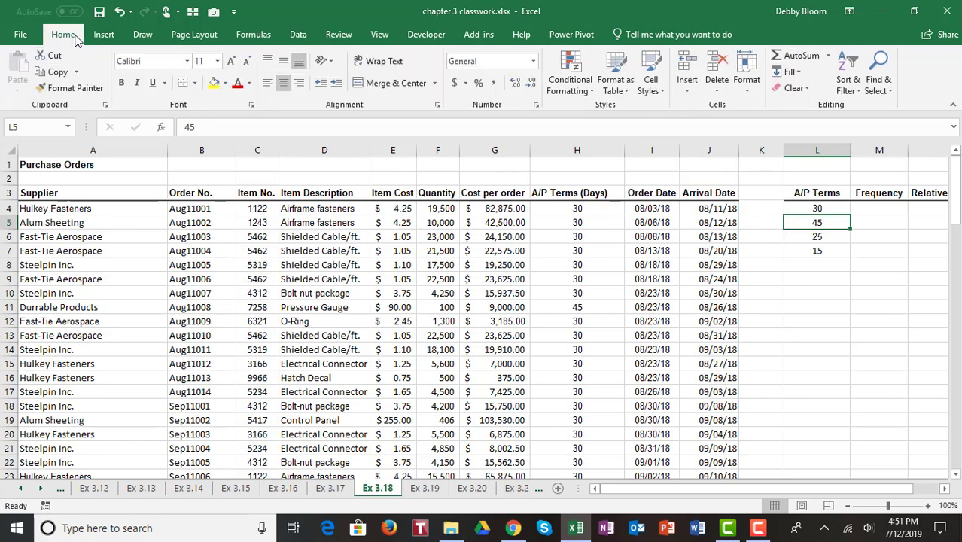
click(856, 79)
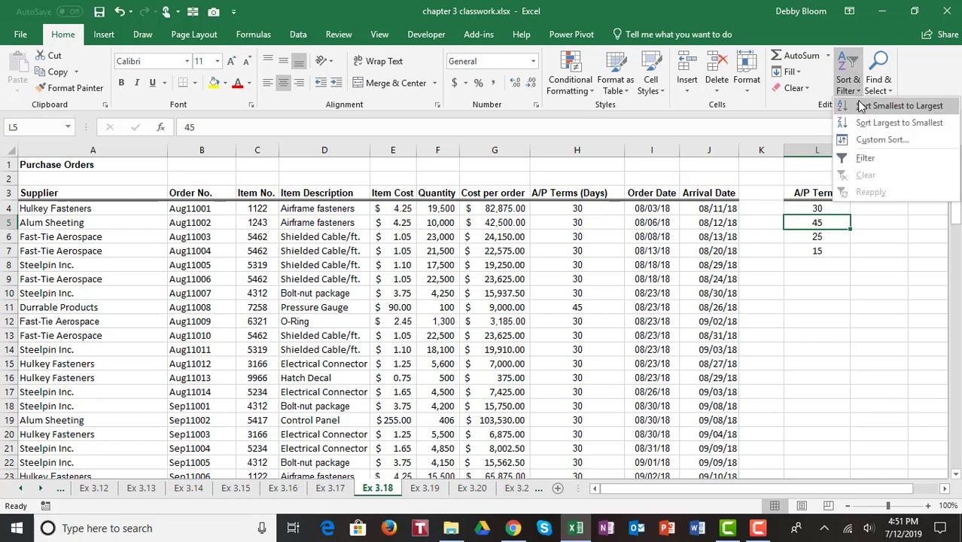
click(861, 105)
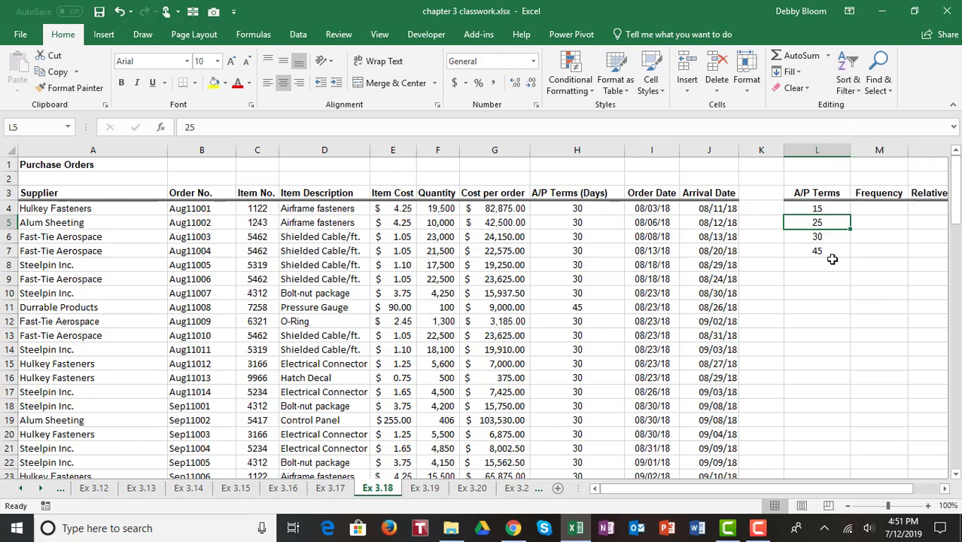
click(946, 491)
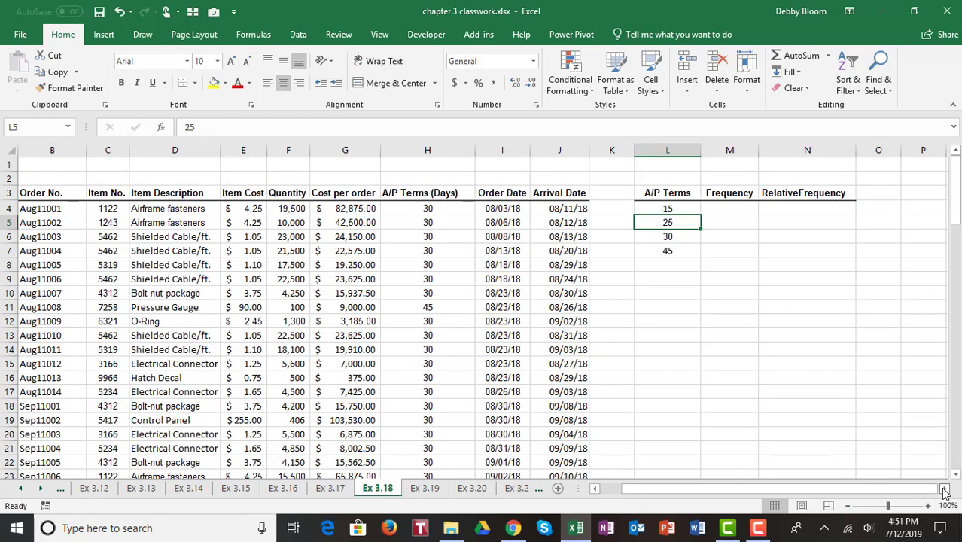
Enter =COUNTIF($H$4:$H$97,L4) in M4, counting 5 orders with 15-day terms
click(724, 212)
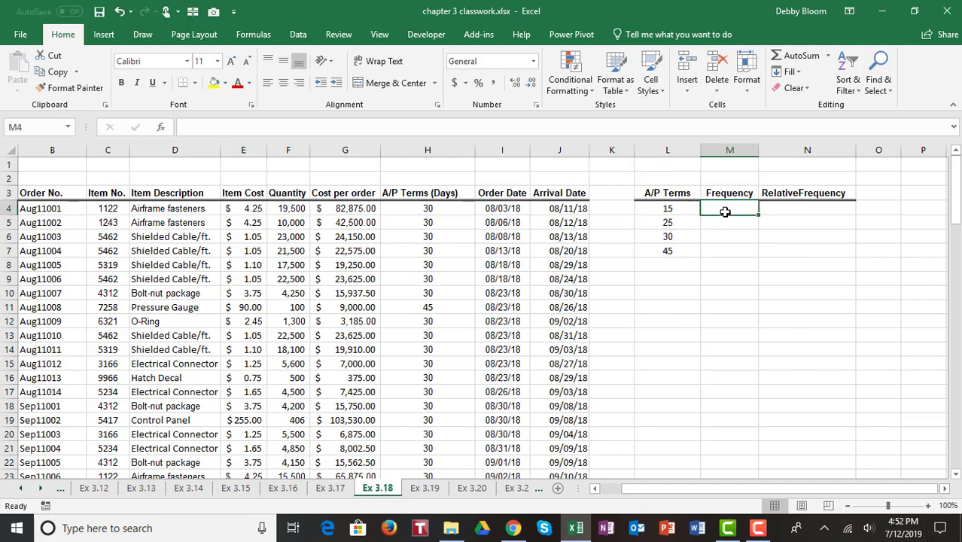
text(=)
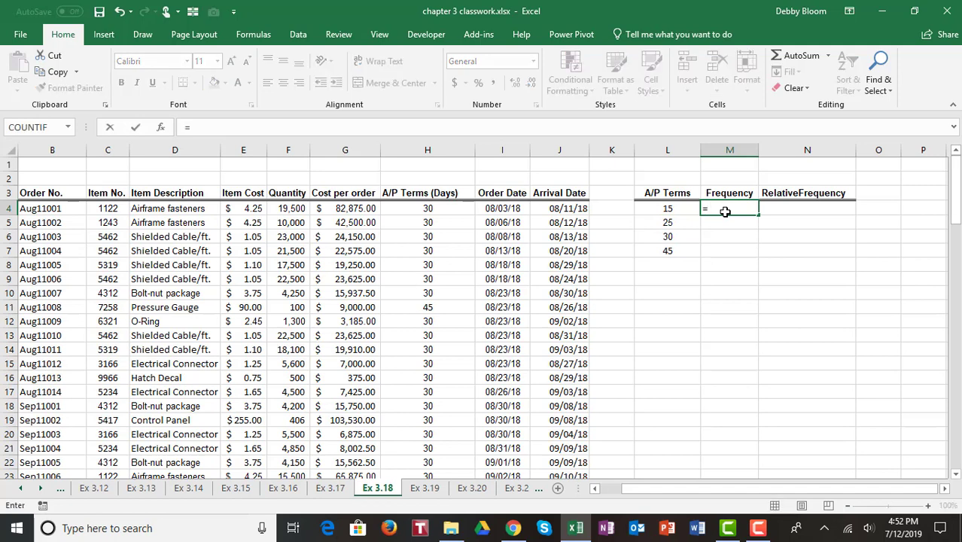
text(counti)
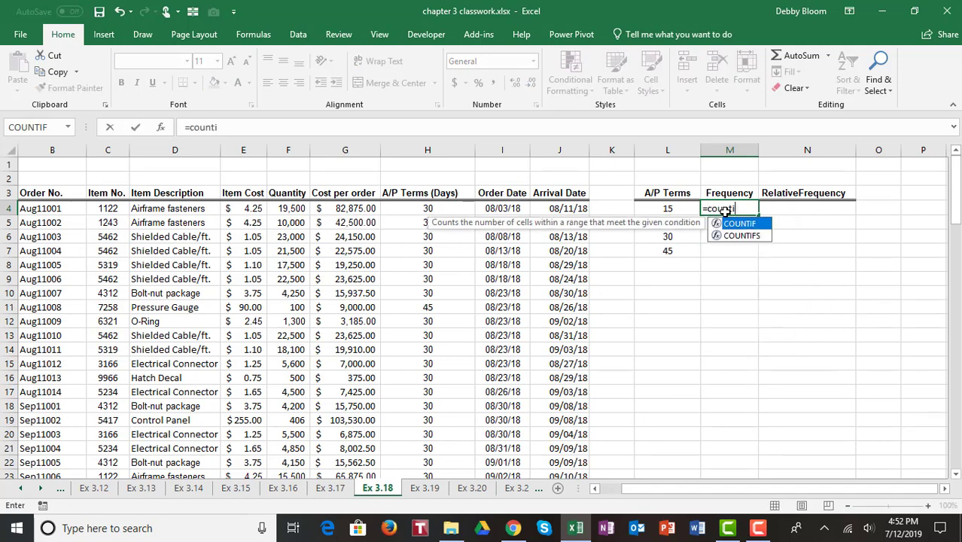
text(f()
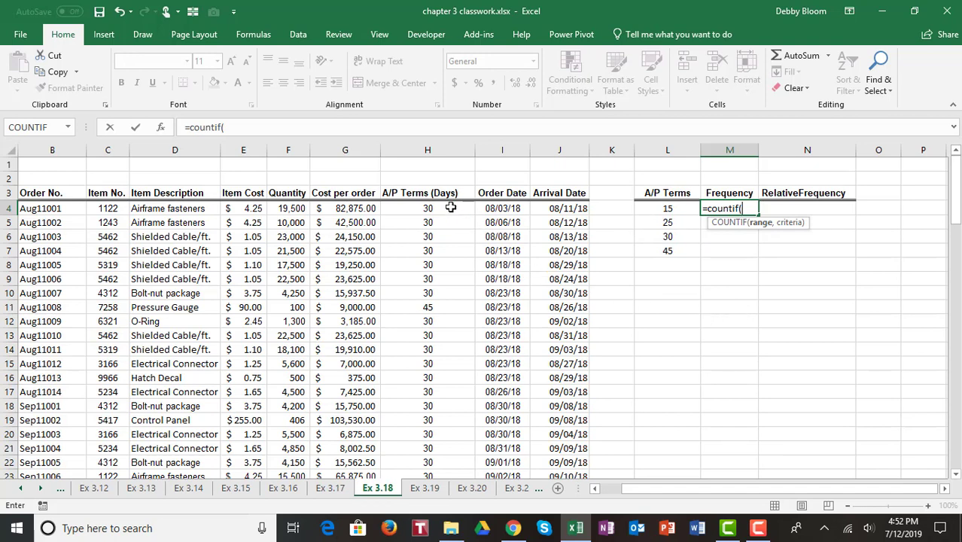
drag(451, 207, 426, 448)
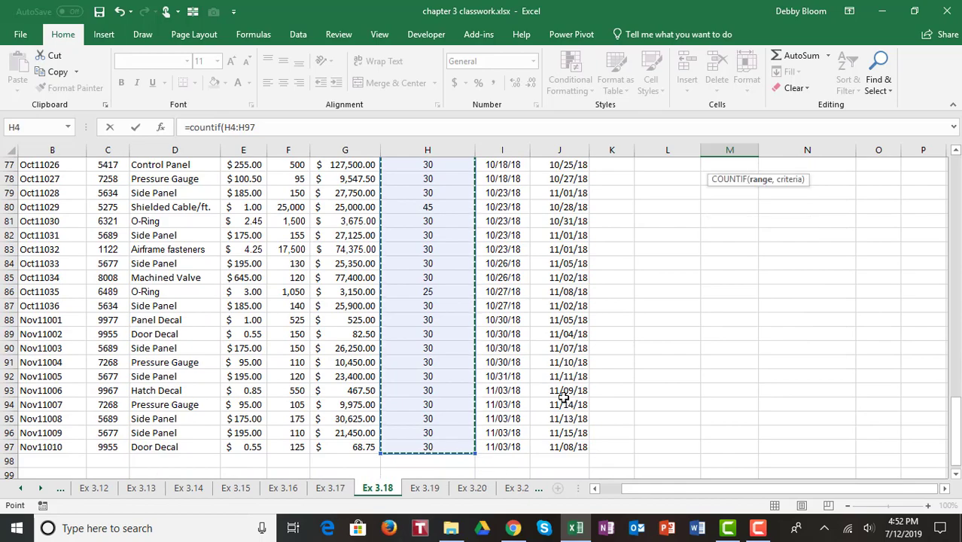
drag(958, 407, 957, 175)
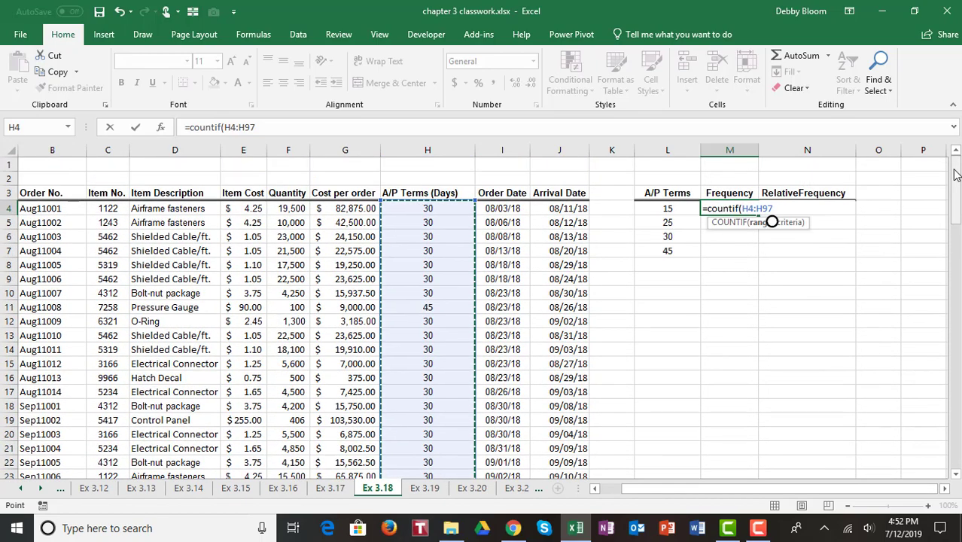
key(F4)
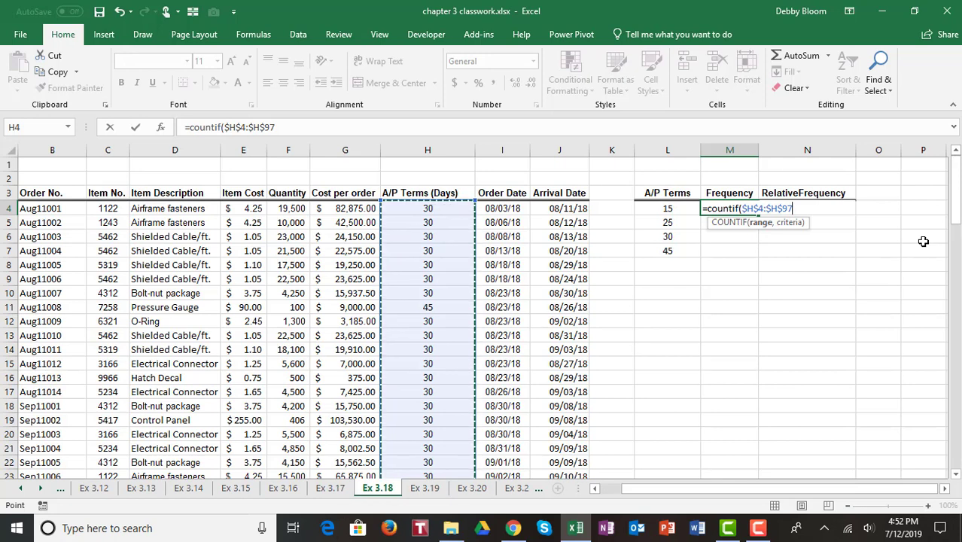
text(,)
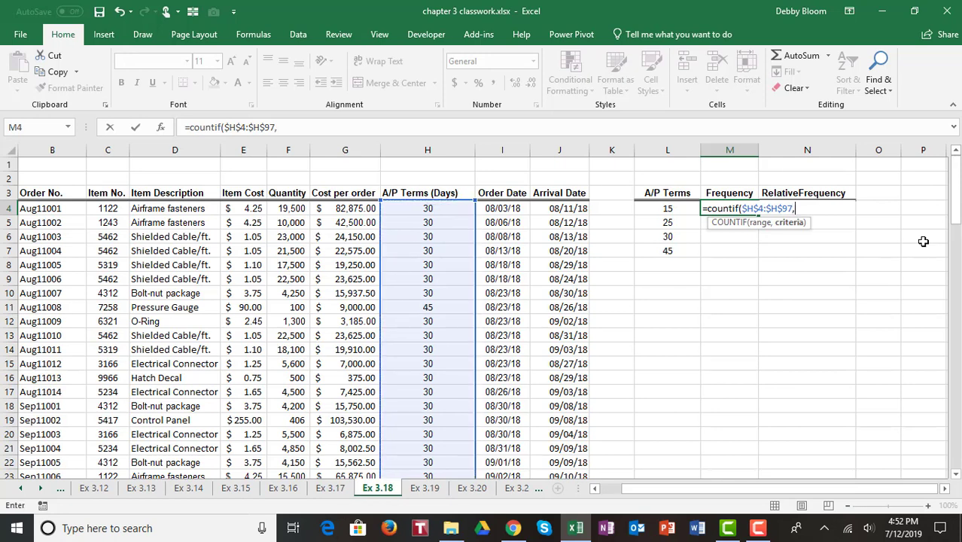
click(681, 207)
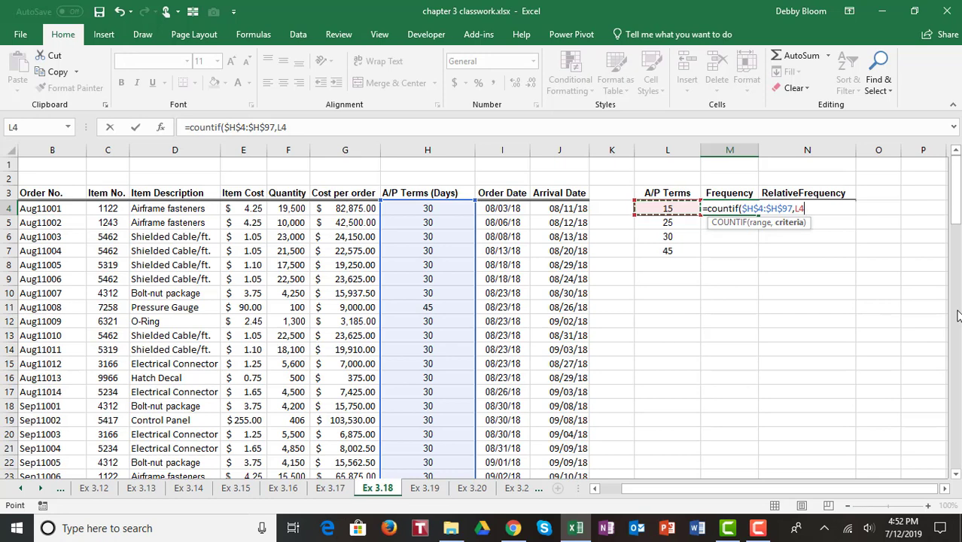
text())
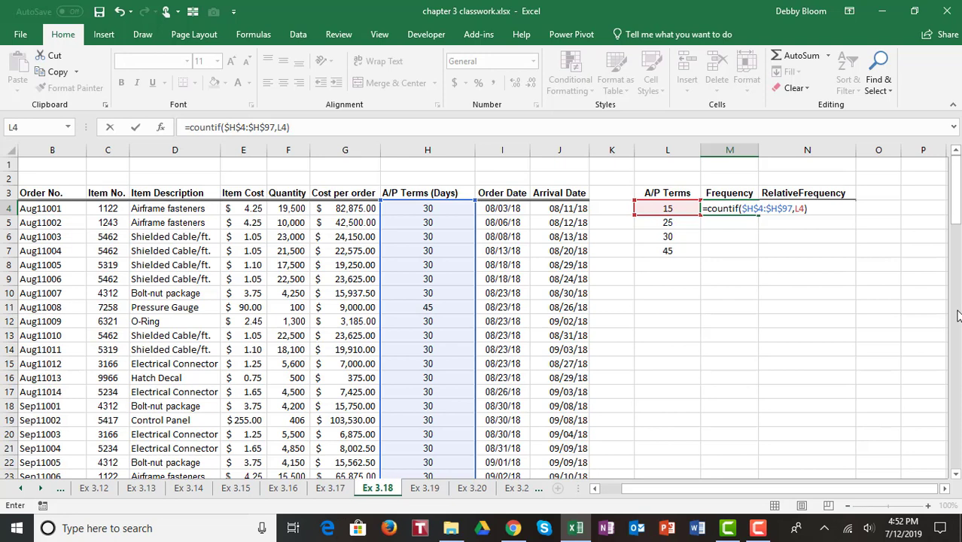
key(Return)
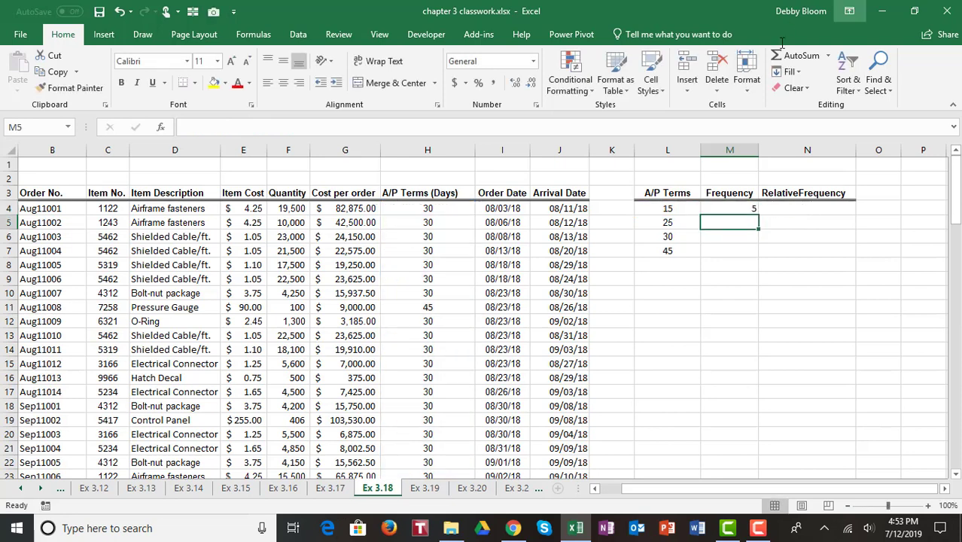
click(733, 211)
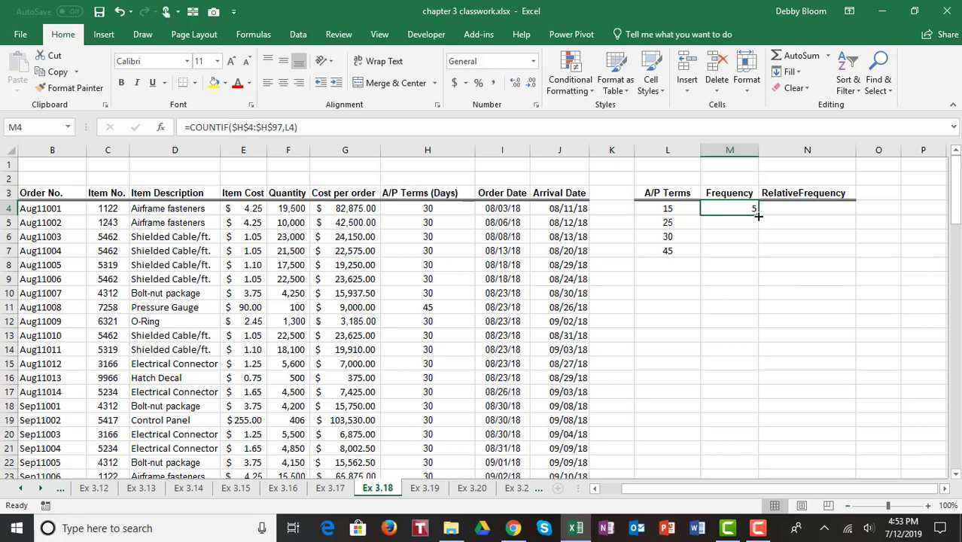
Copy the count down to M7 (5, 12, 64, 13) and AutoSum them to 94 in M8
double_click(758, 216)
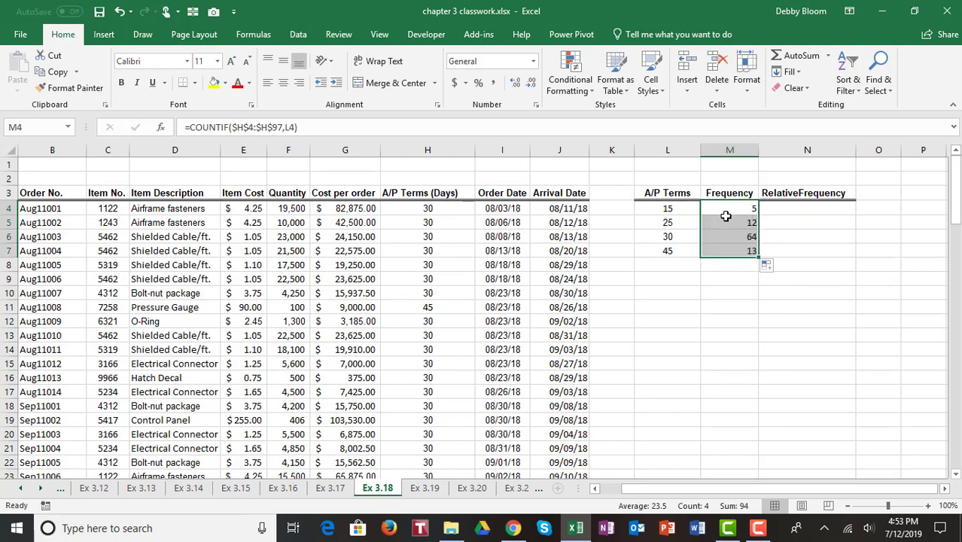
click(744, 264)
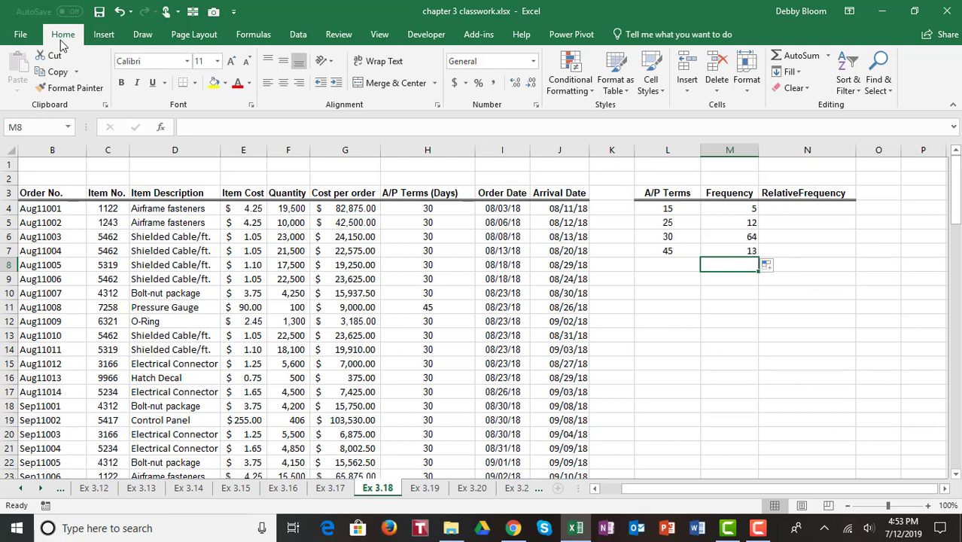
click(795, 57)
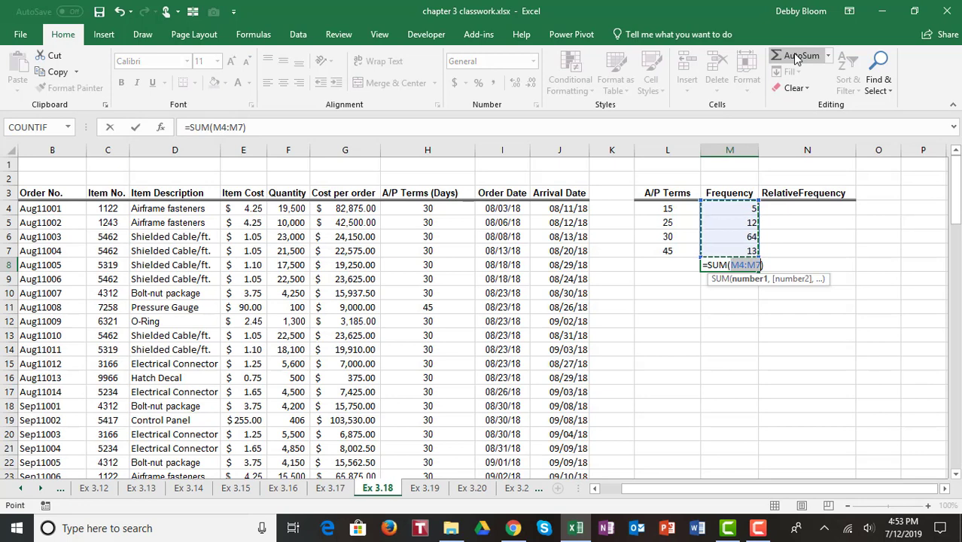
key(Return)
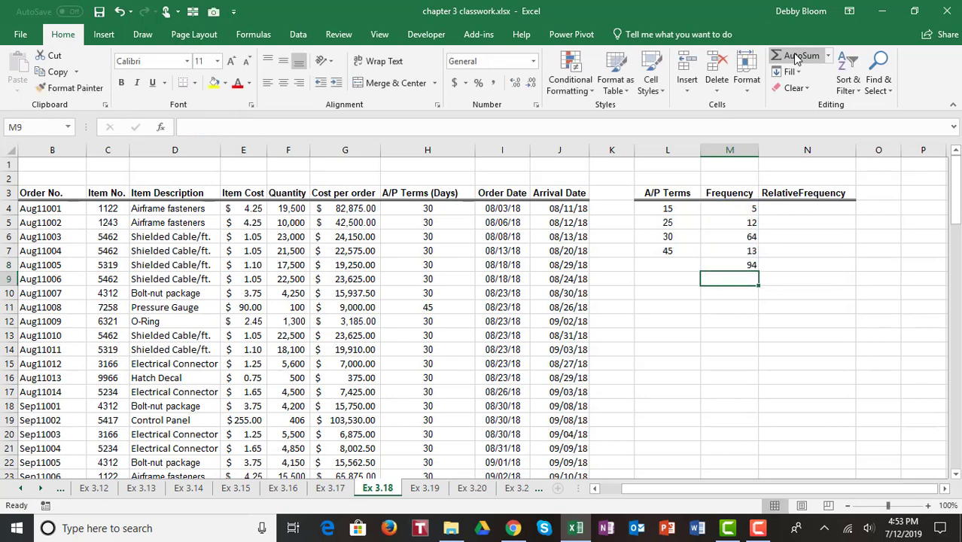
click(802, 209)
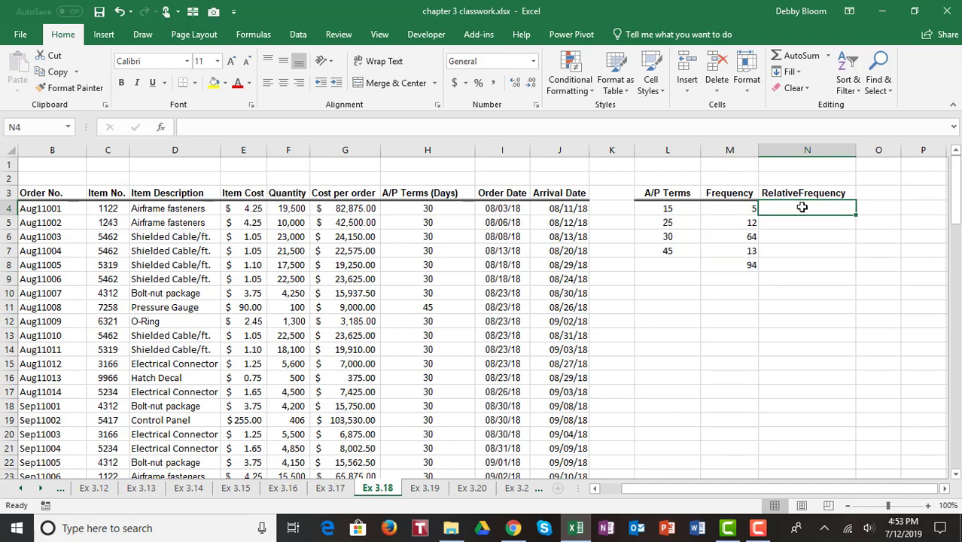
Enter =M4/$M$8 in N4 and fill it down to row 7, giving about 0.053, 0.128, 0.681 and 0.138
text(=)
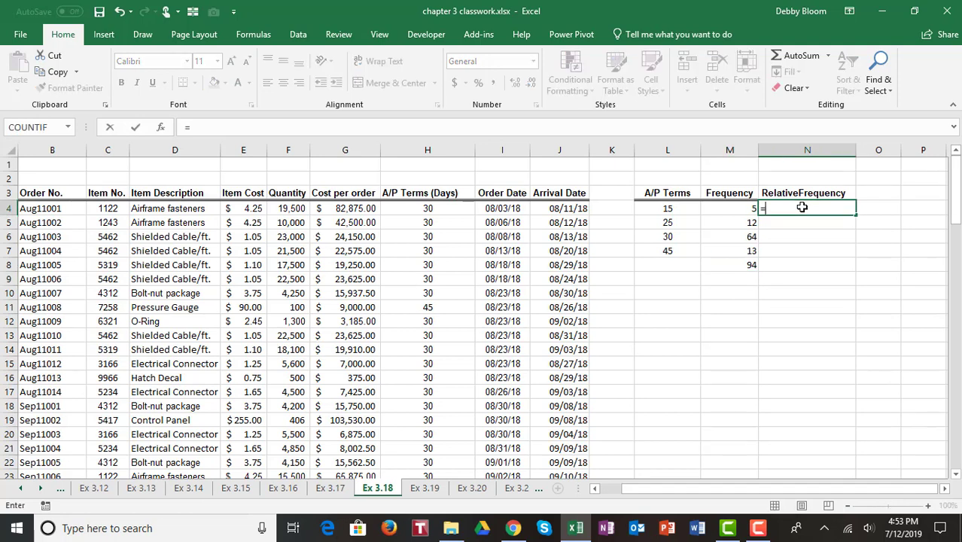
click(718, 206)
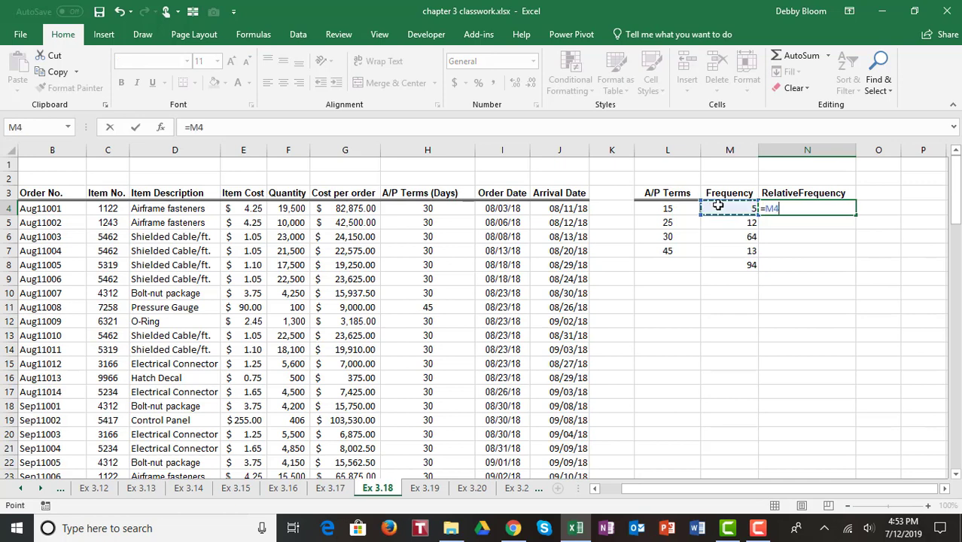
text(/)
click(743, 265)
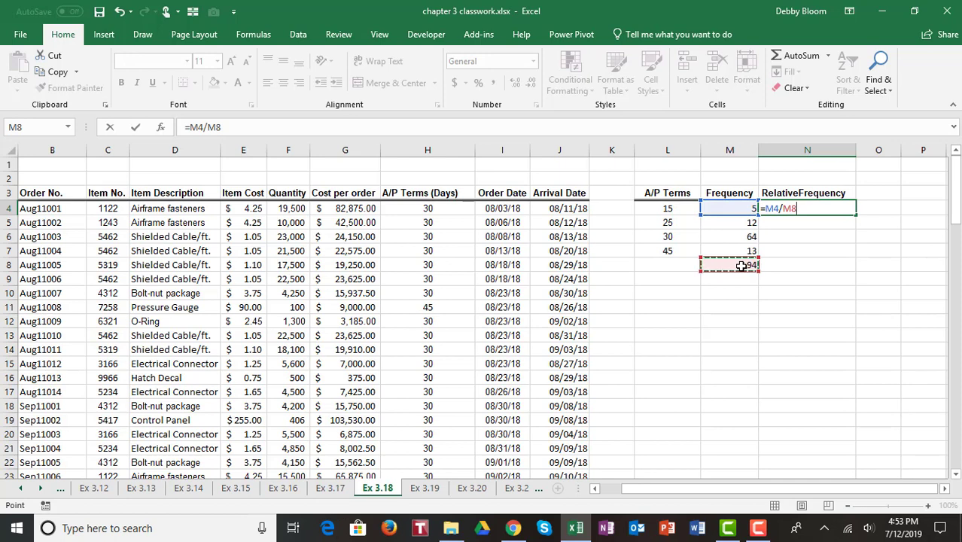
key(F4)
key(Return)
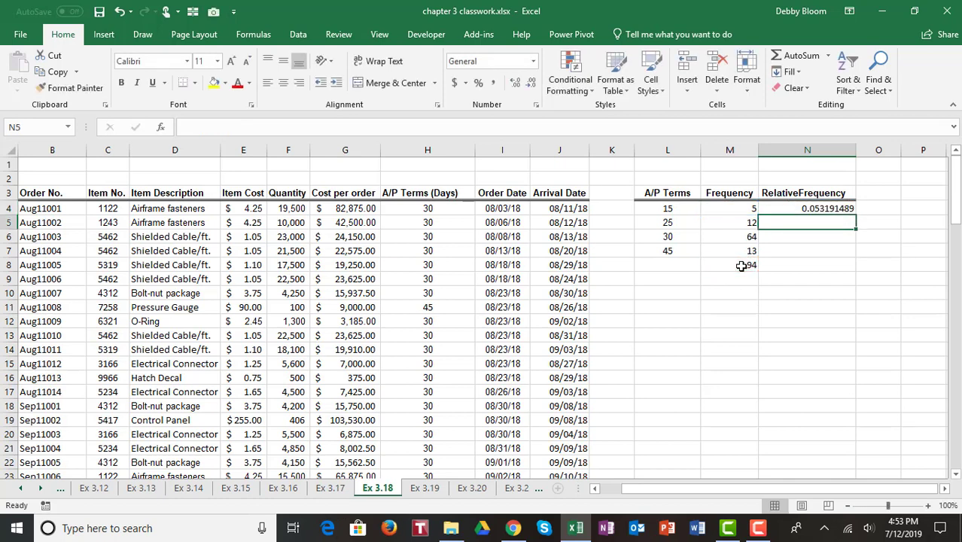
click(848, 208)
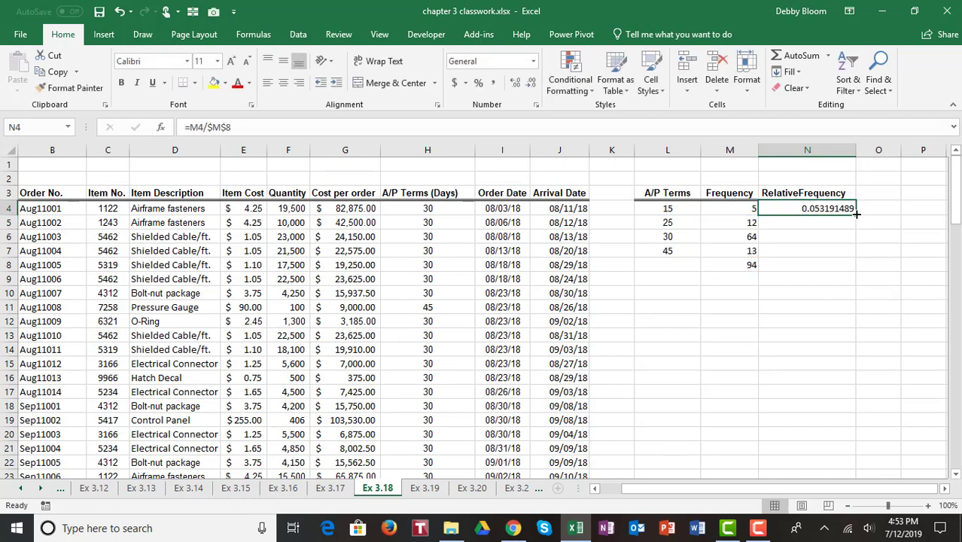
double_click(856, 214)
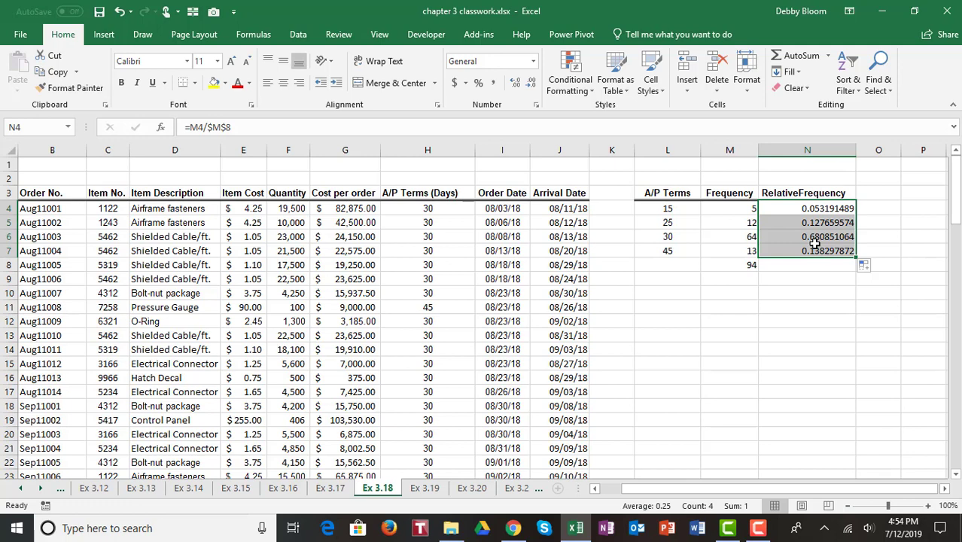
On sheet Ex 3.19, copy the A/P Terms values H4:H97 into the Bin column starting at L4
click(436, 488)
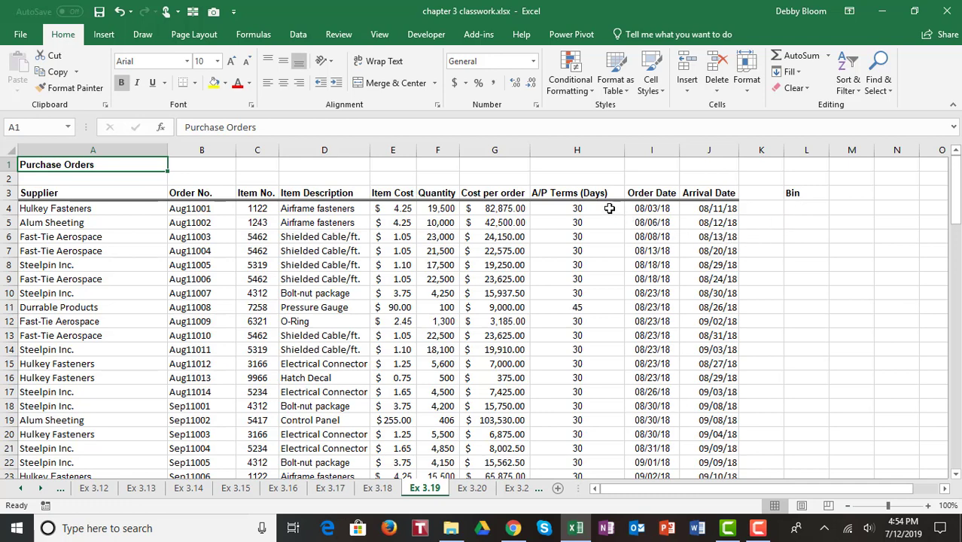
drag(609, 209, 576, 439)
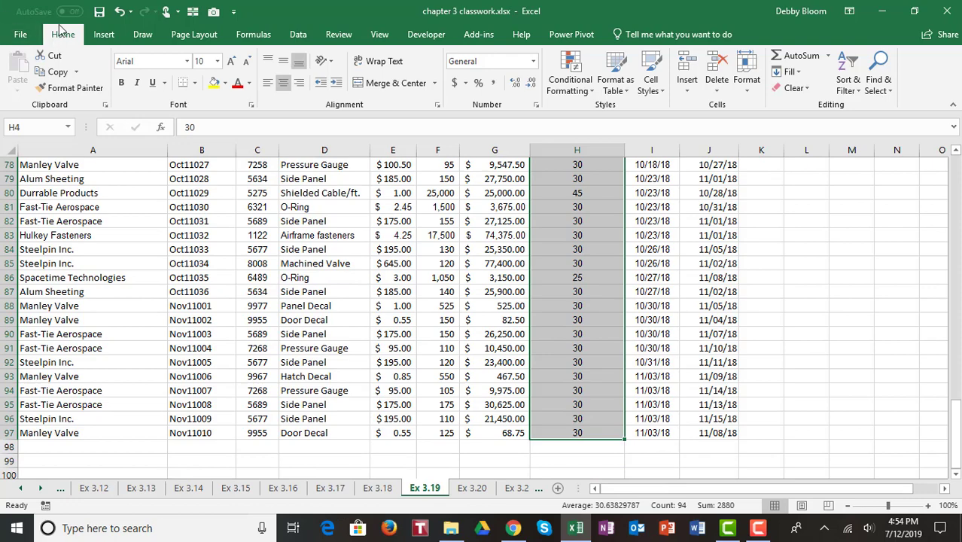
click(57, 72)
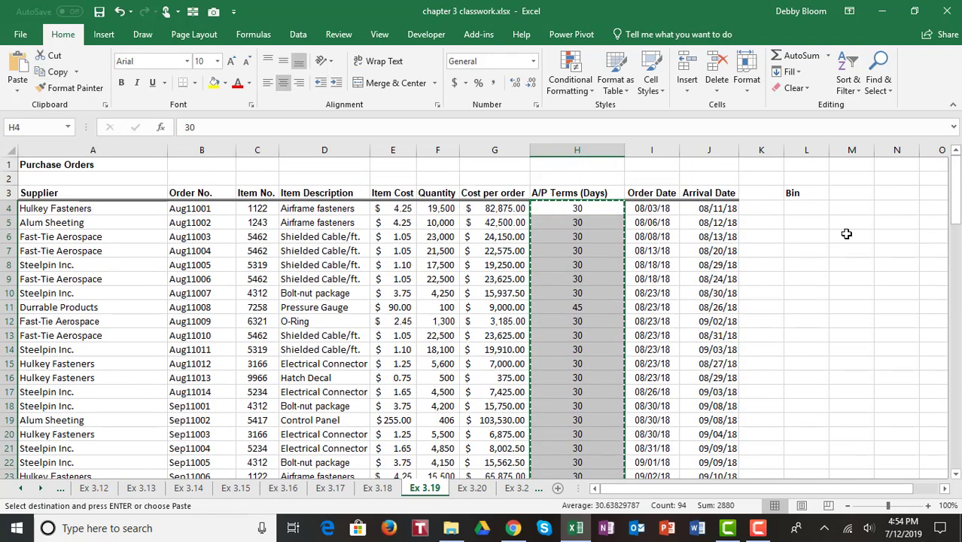
click(813, 208)
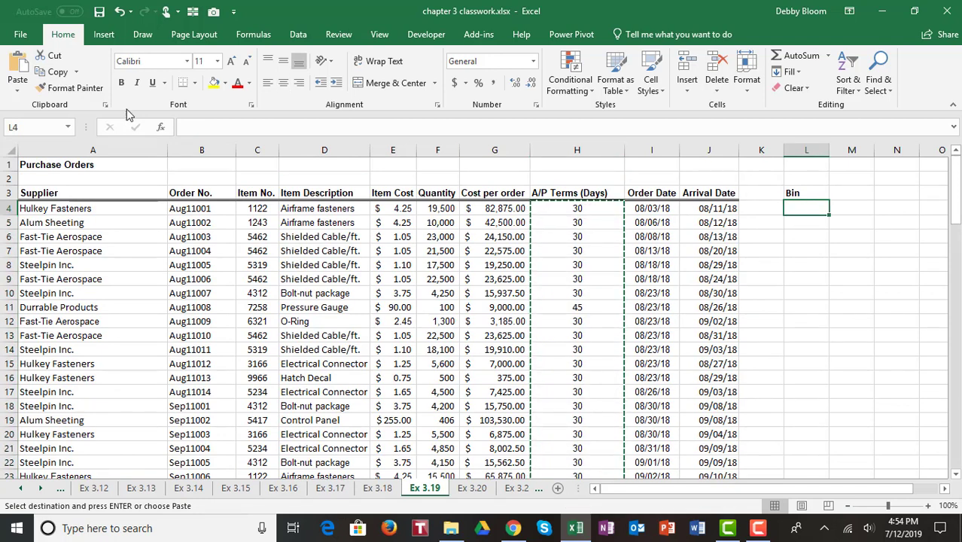
click(15, 60)
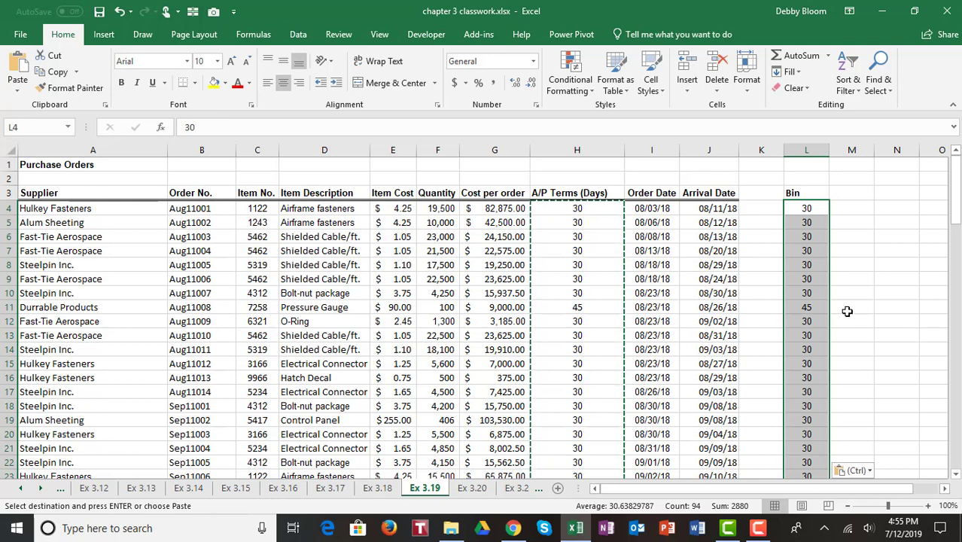
Remove the 90 duplicate values from the Bin column, leaving 30, 45, 25 and 15
click(295, 37)
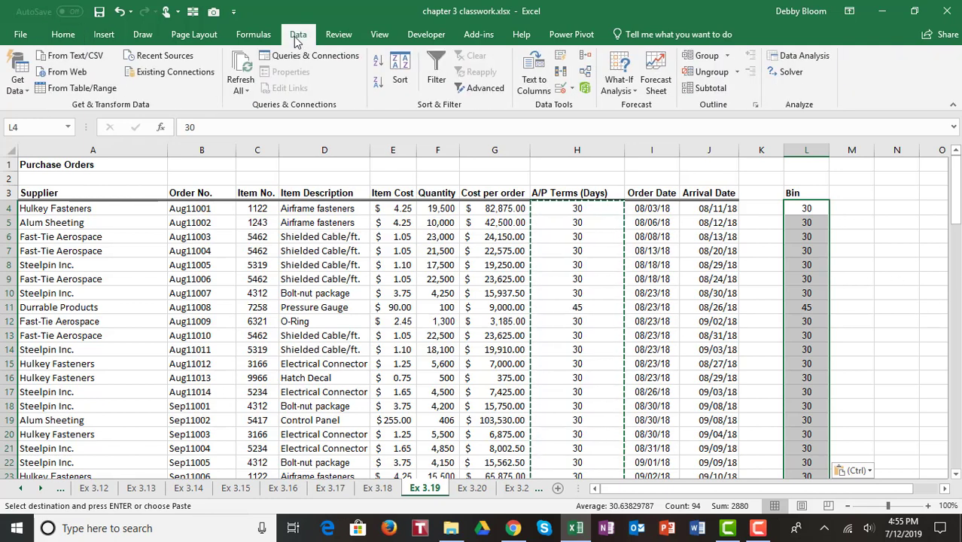
click(560, 72)
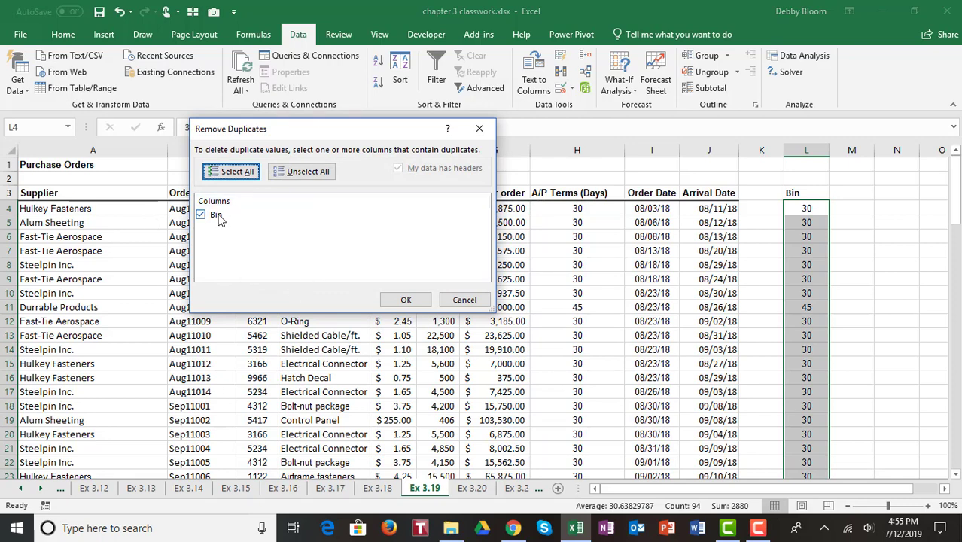
click(403, 300)
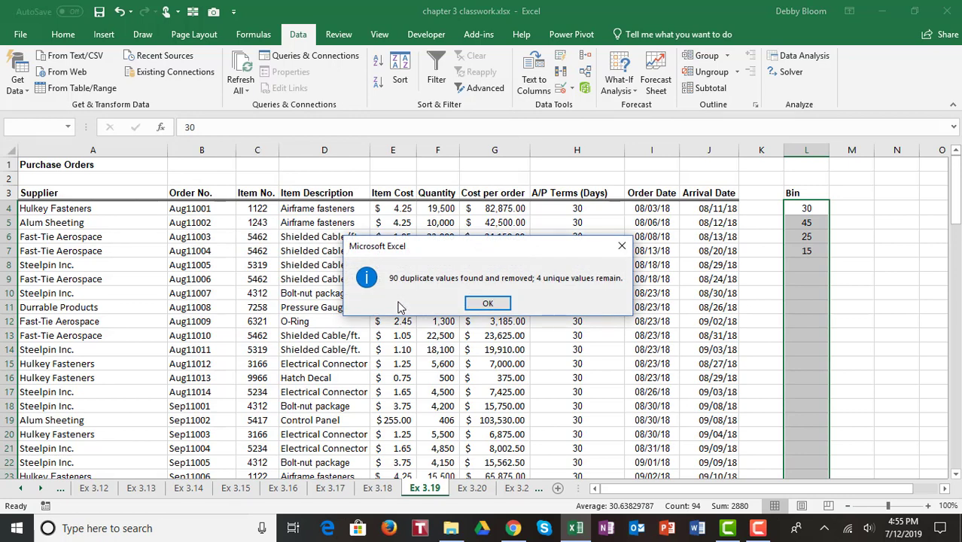
click(484, 304)
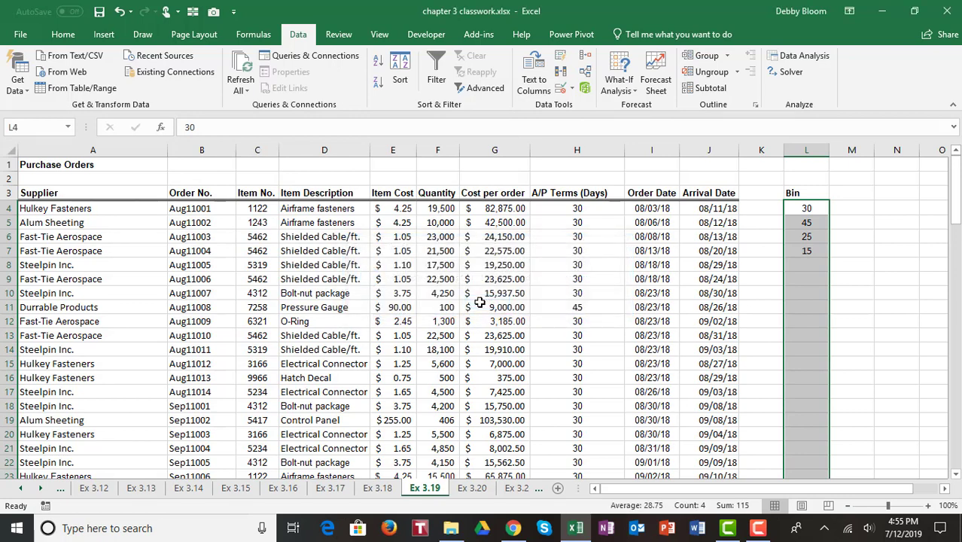
click(812, 224)
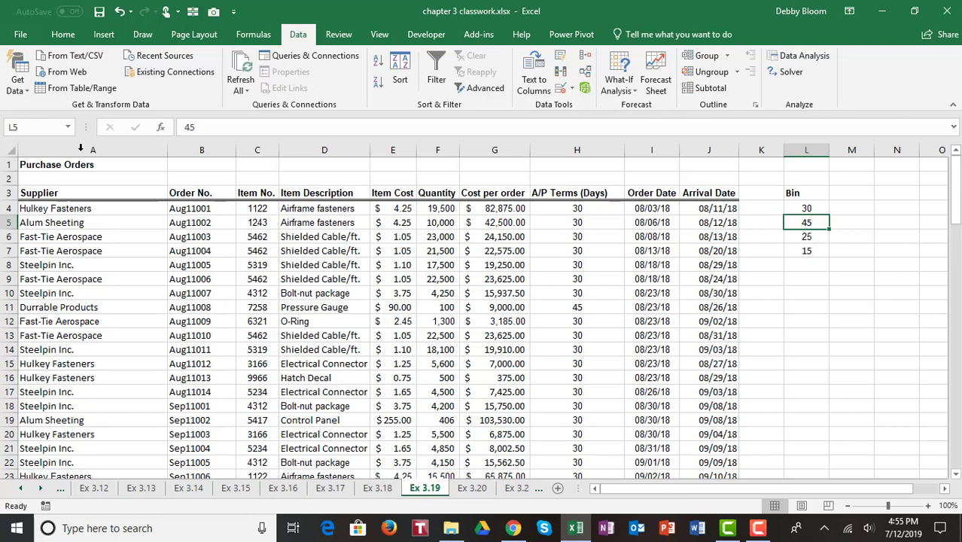
Sort the Bin list smallest to largest so it reads 15, 25, 30, 45
click(65, 36)
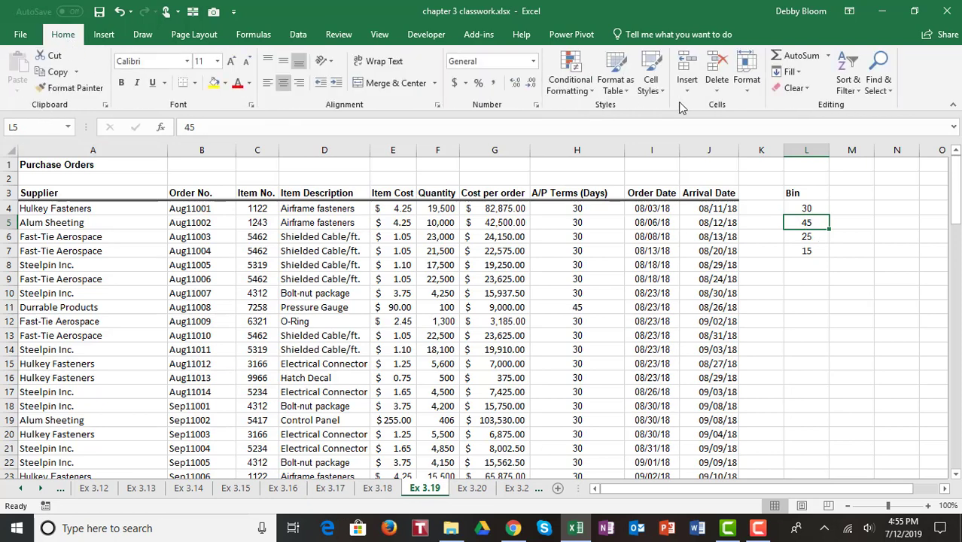
click(845, 81)
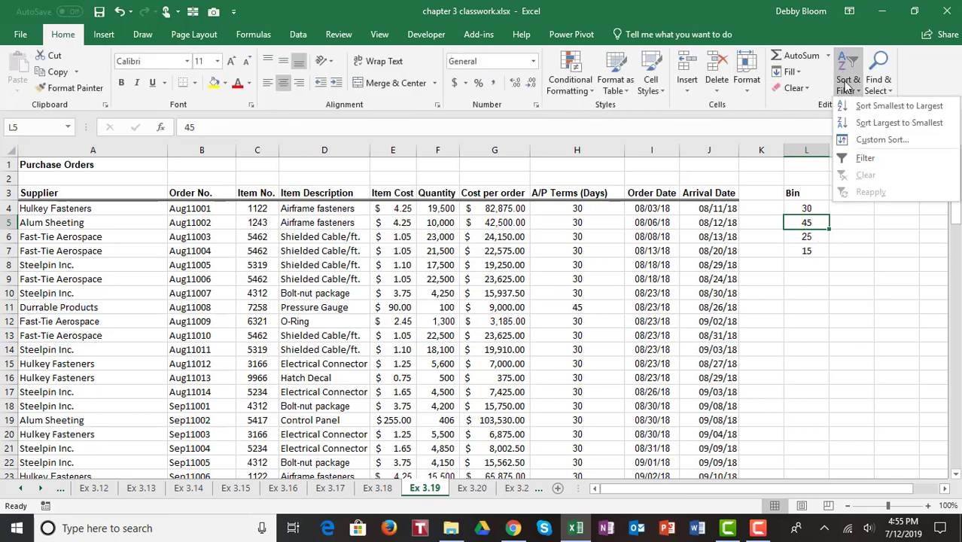
click(856, 106)
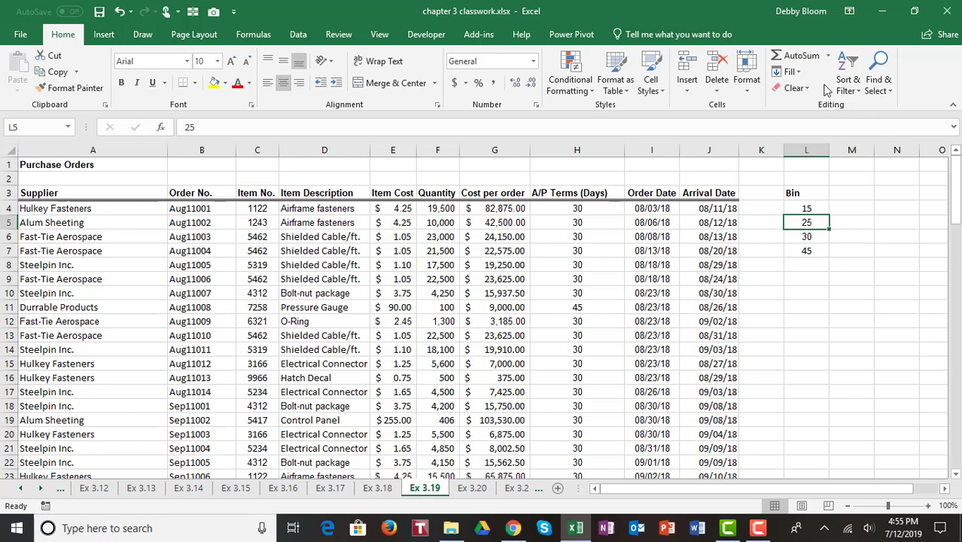
click(298, 35)
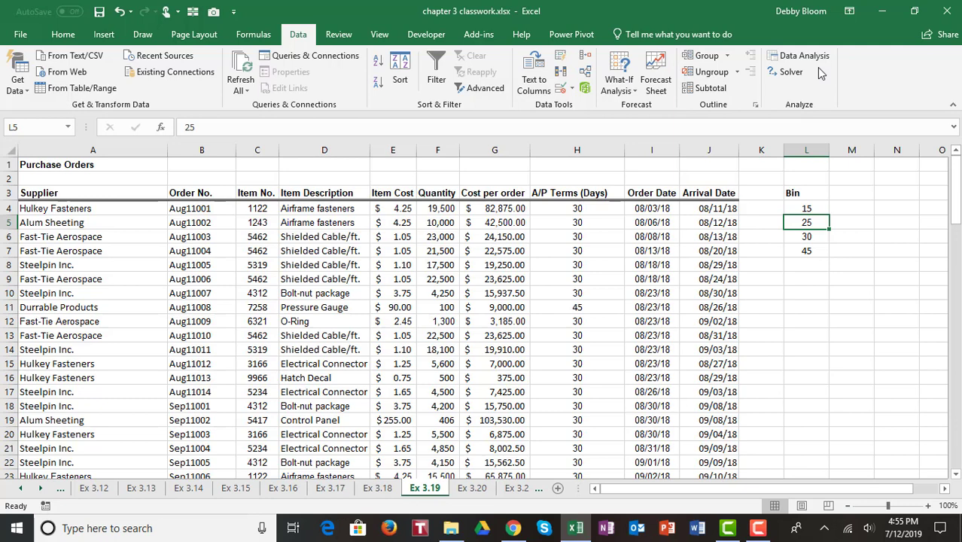
Turn on the Analysis ToolPak through the Add-ins page of Excel Options
click(21, 35)
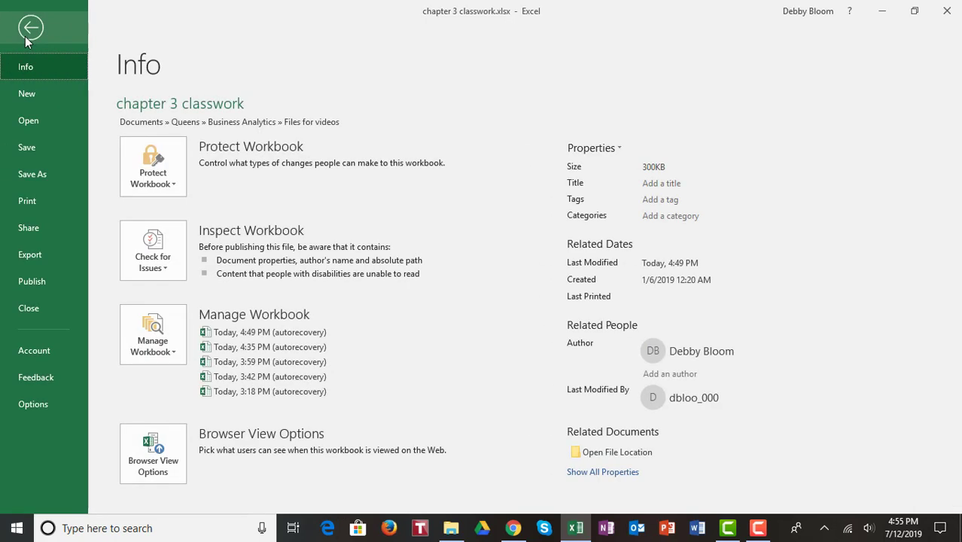
click(43, 407)
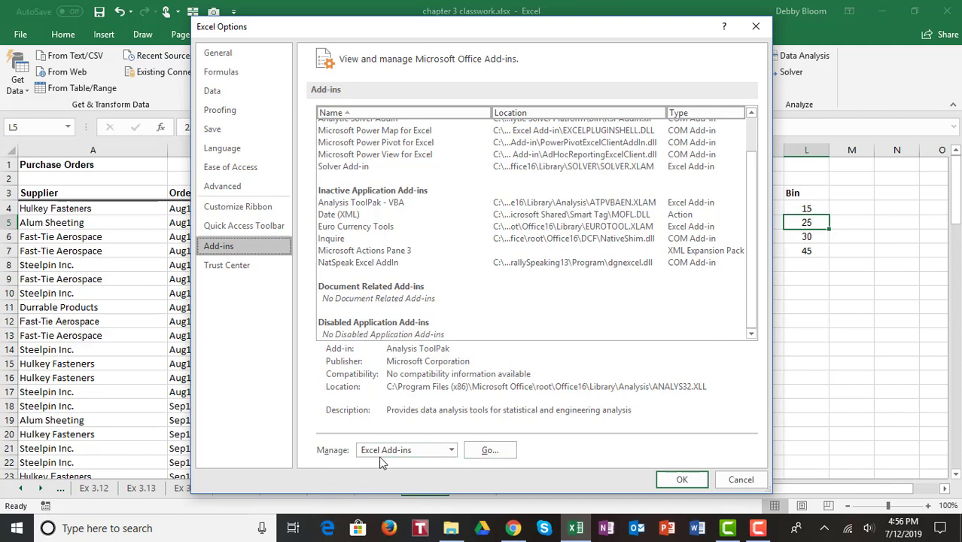
click(488, 451)
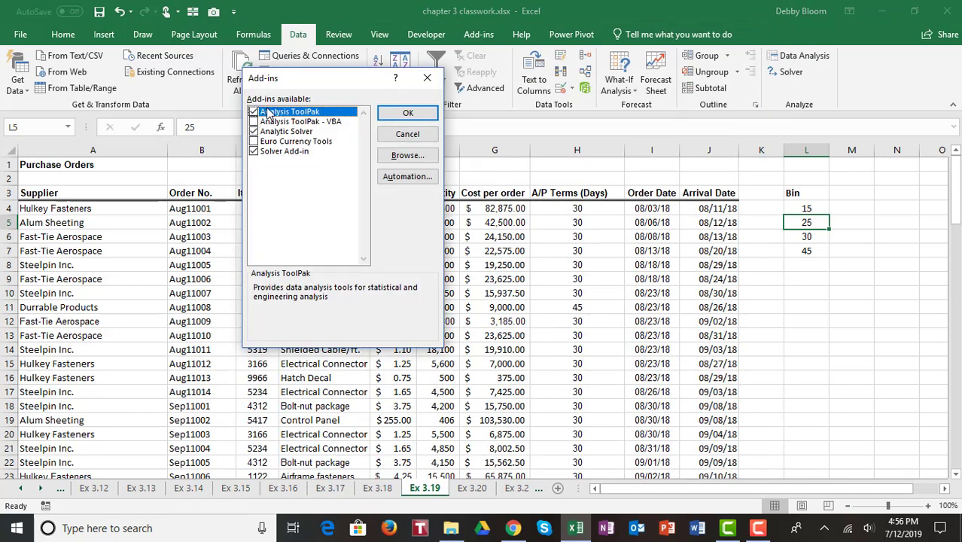
click(417, 116)
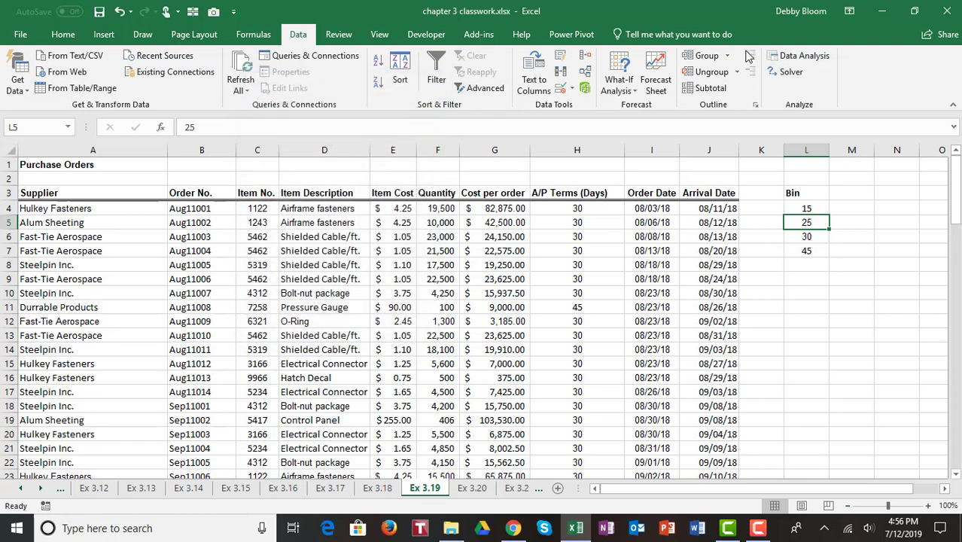
Start the Data Analysis Histogram tool with input range $H$3:$H$97 and Labels ticked
click(823, 65)
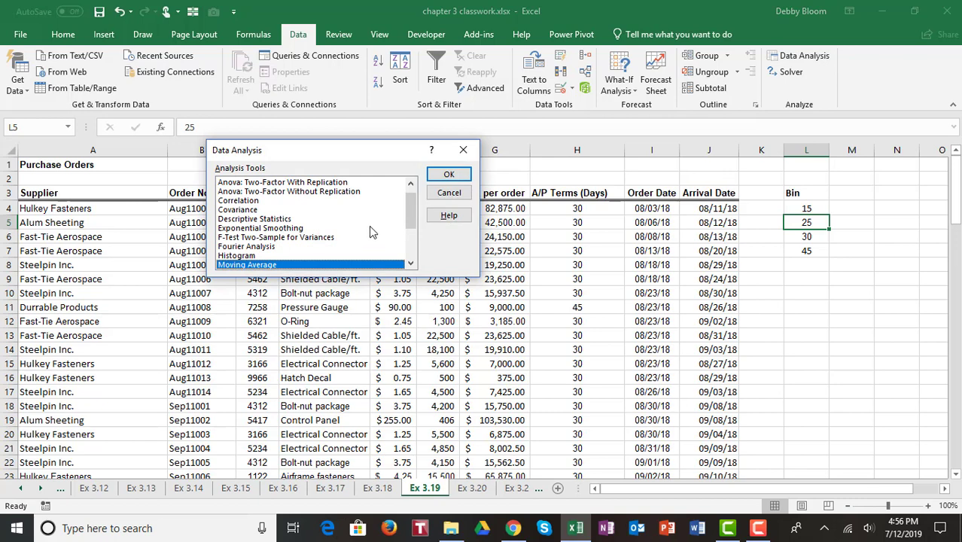
click(269, 255)
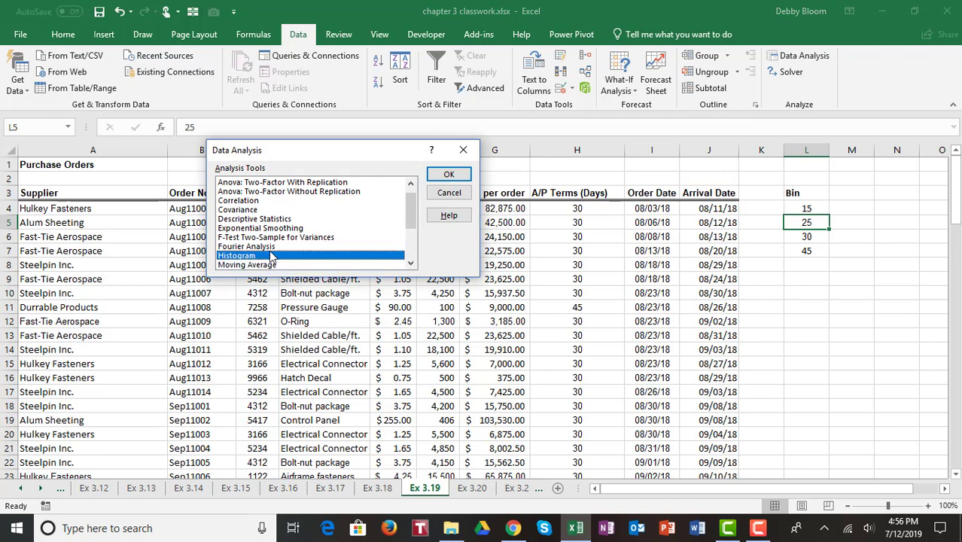
click(461, 176)
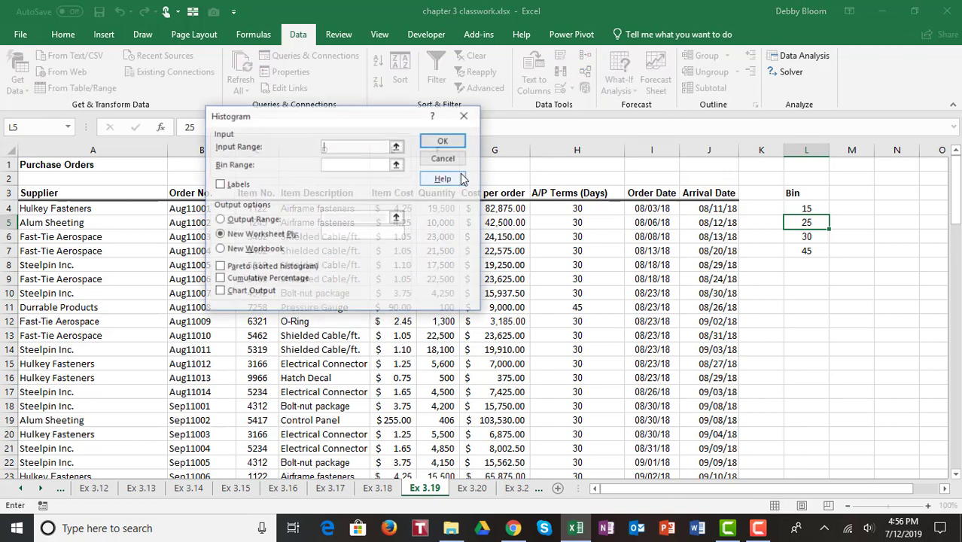
drag(349, 113, 235, 57)
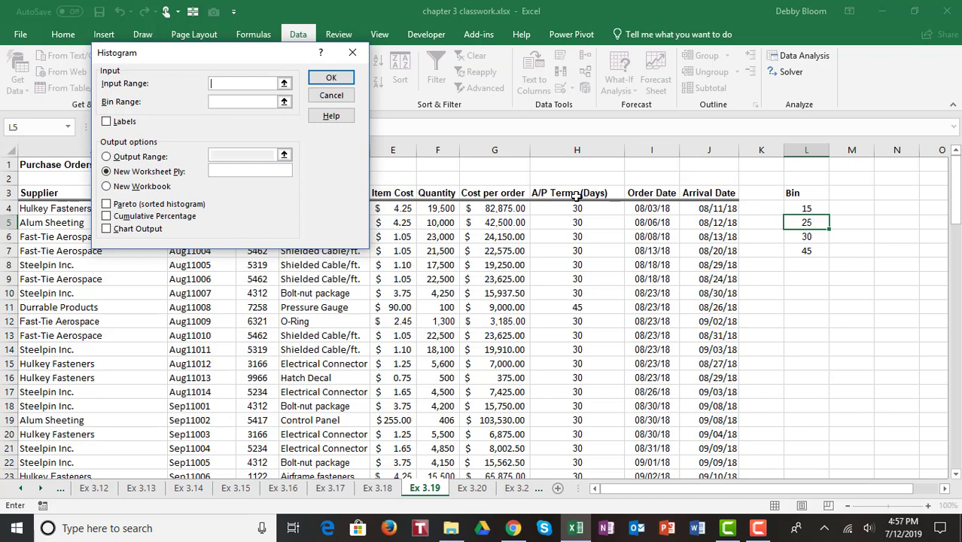
drag(575, 193, 585, 443)
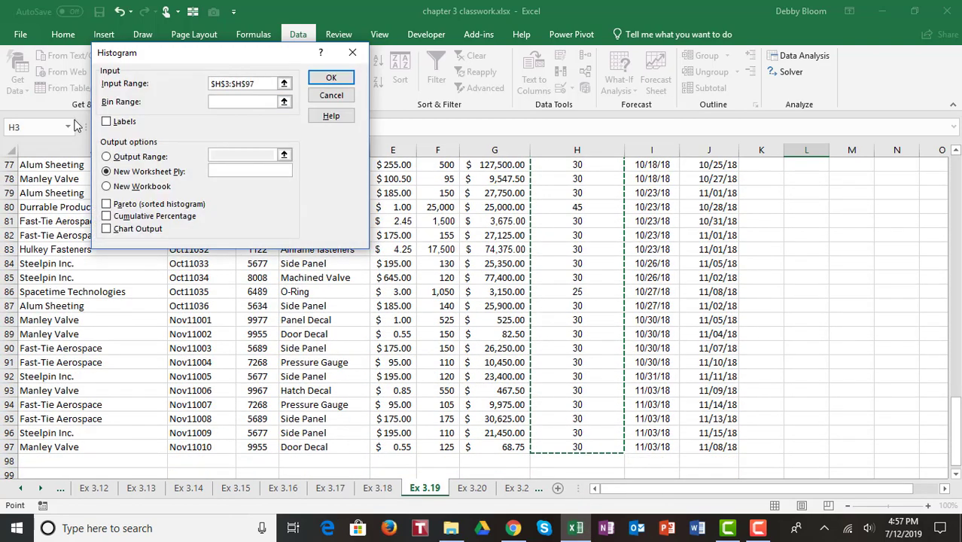
click(106, 122)
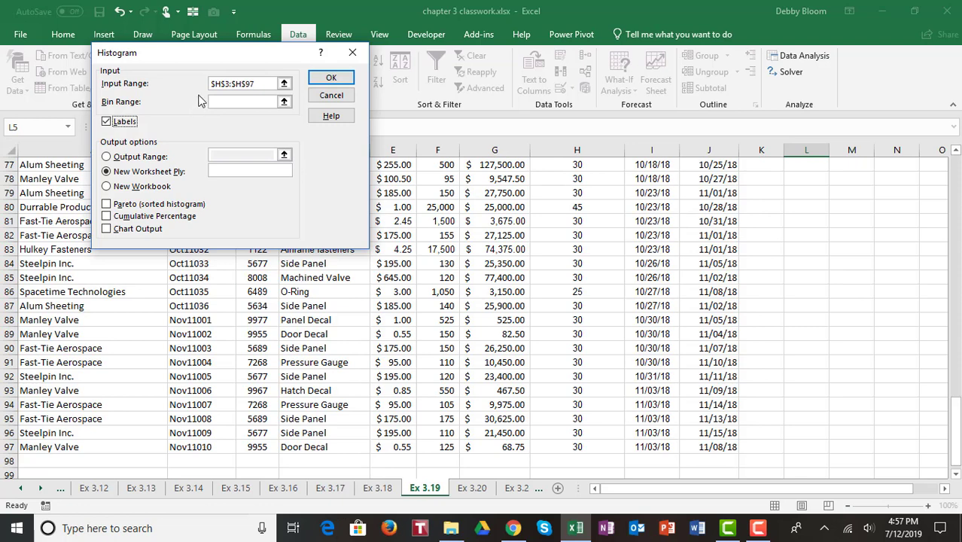
click(228, 103)
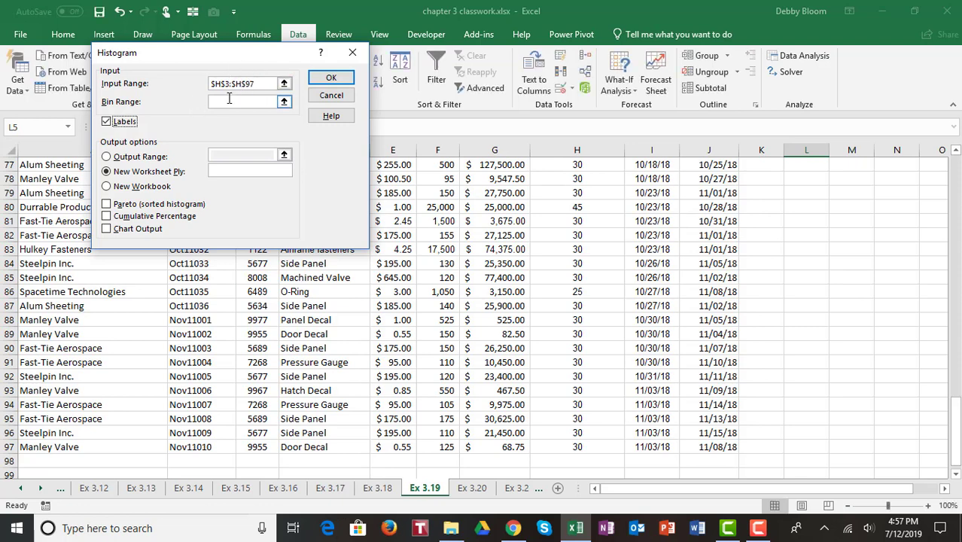
click(229, 100)
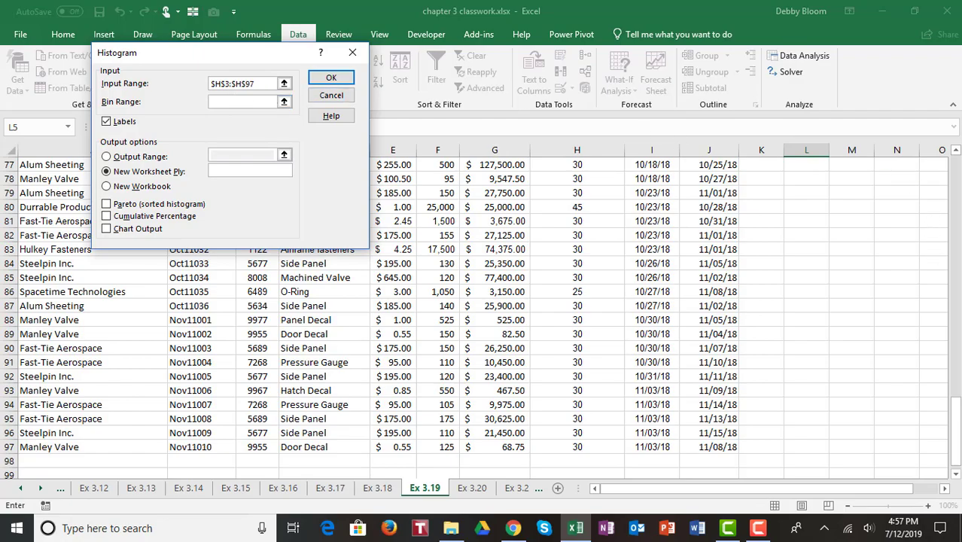
Set bin range L3:L7, output to L10 with Chart Output, and run the histogram
drag(959, 418, 938, 157)
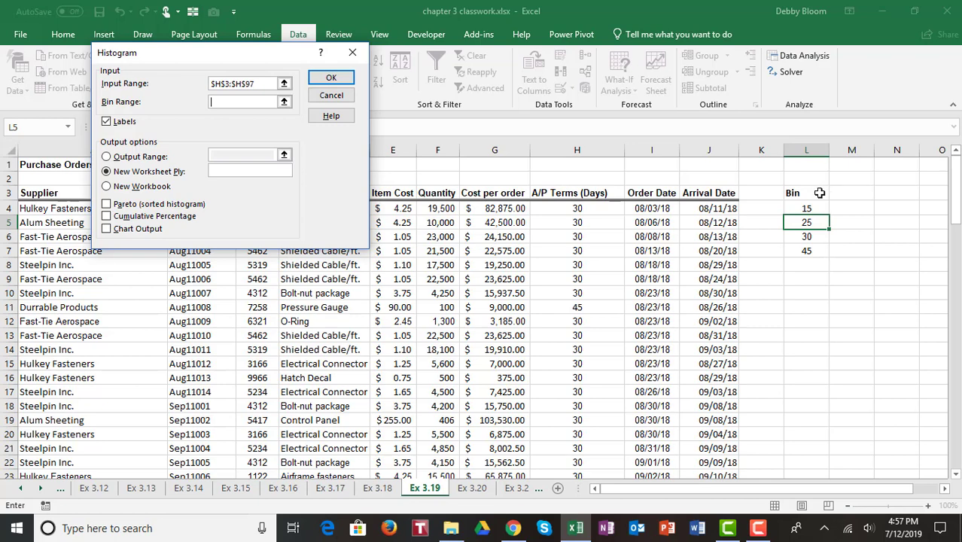
drag(819, 193, 826, 249)
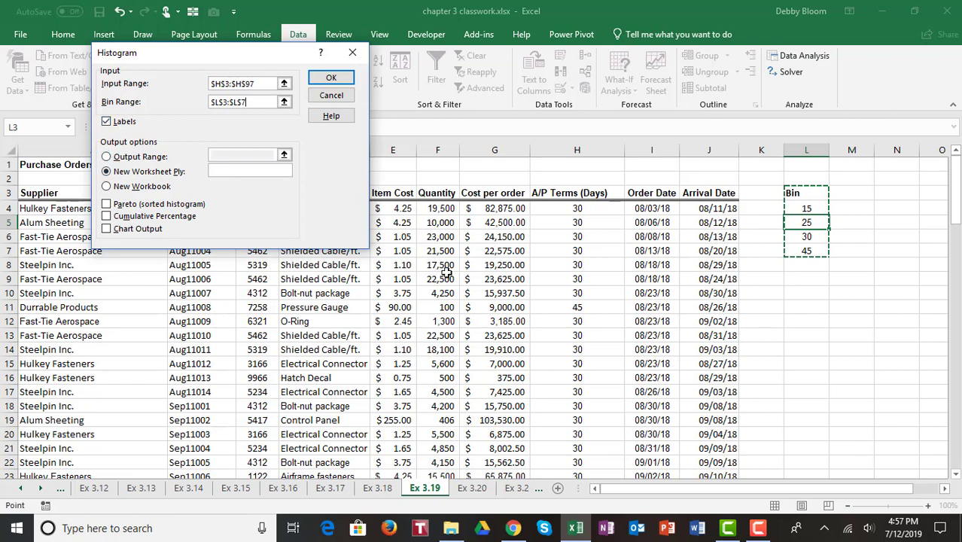
click(107, 157)
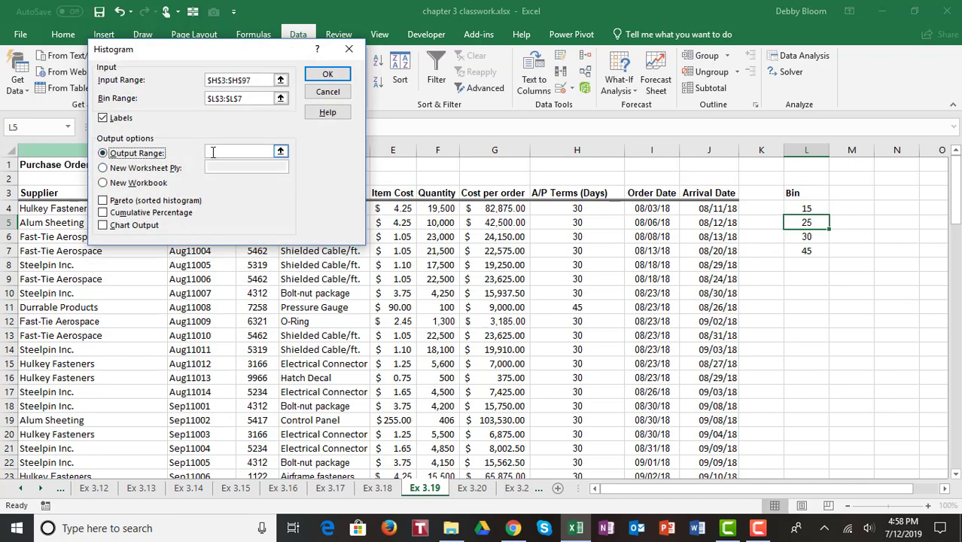
click(213, 152)
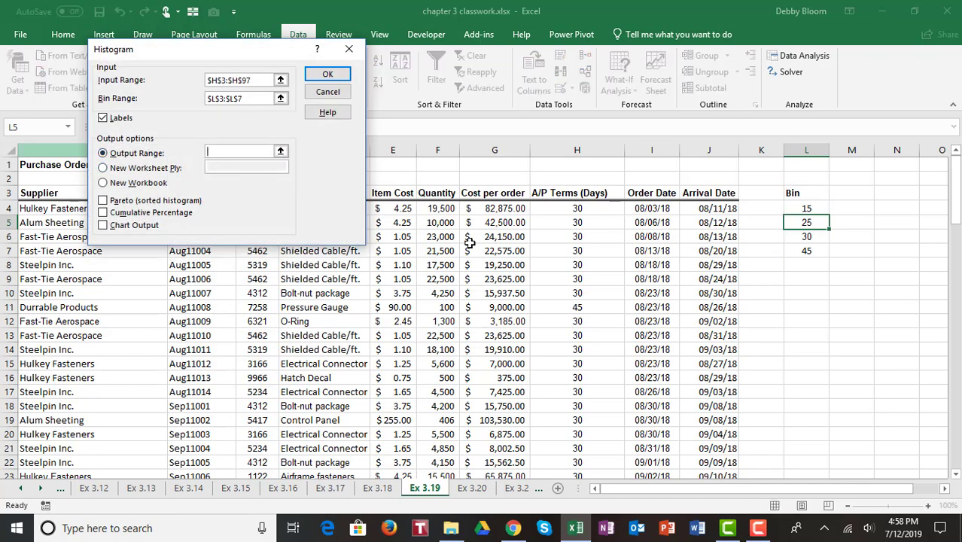
click(814, 290)
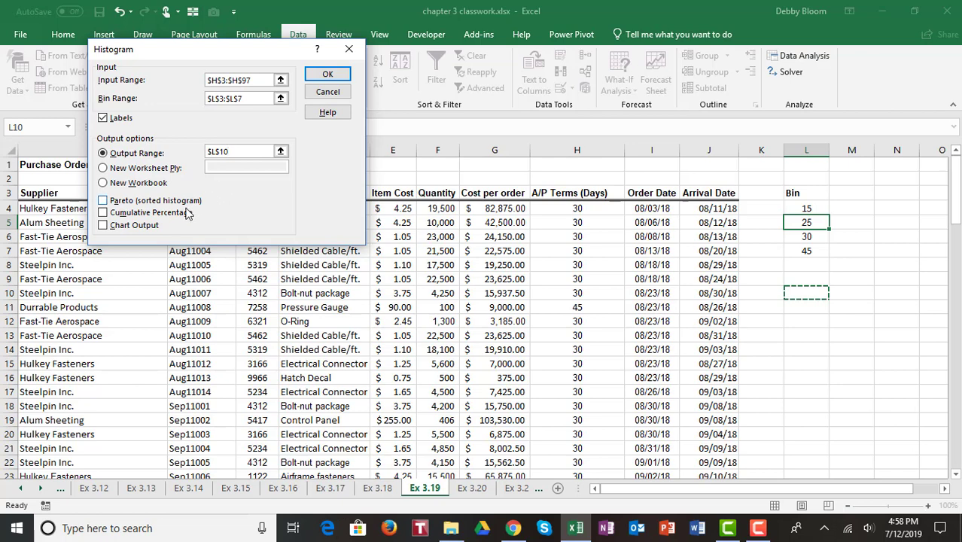
click(103, 226)
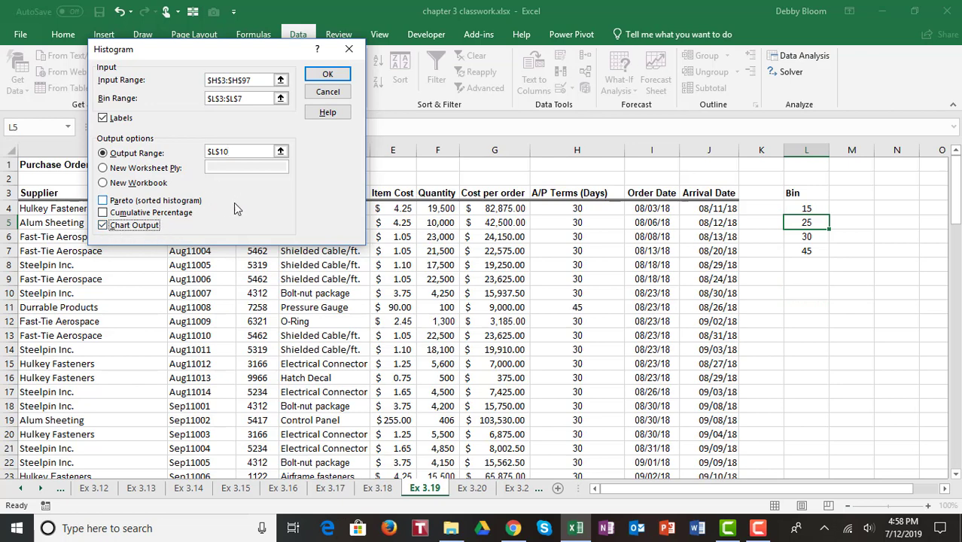
click(328, 77)
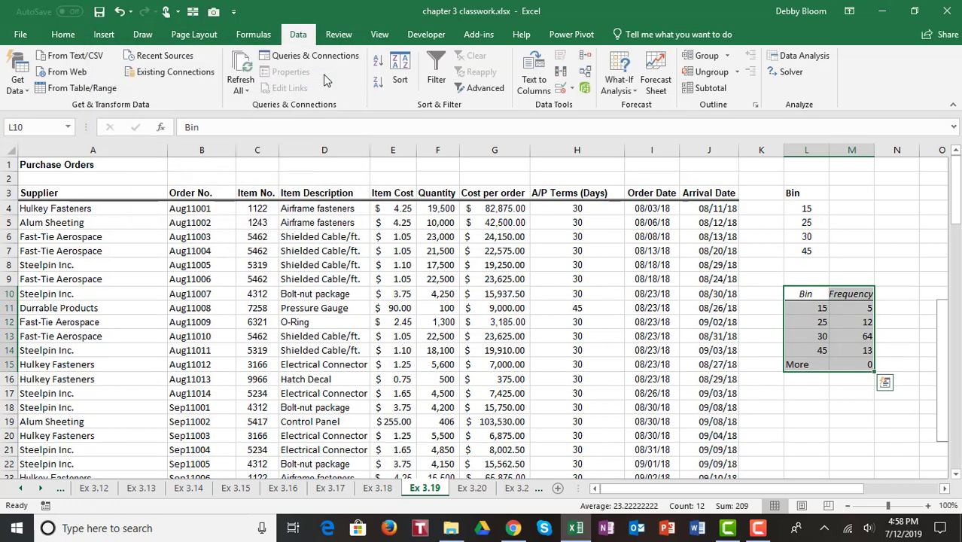
Scroll right to reveal the Histogram chart, glance at Ex 3.18, then return to Ex 3.19
click(945, 489)
click(946, 489)
click(945, 489)
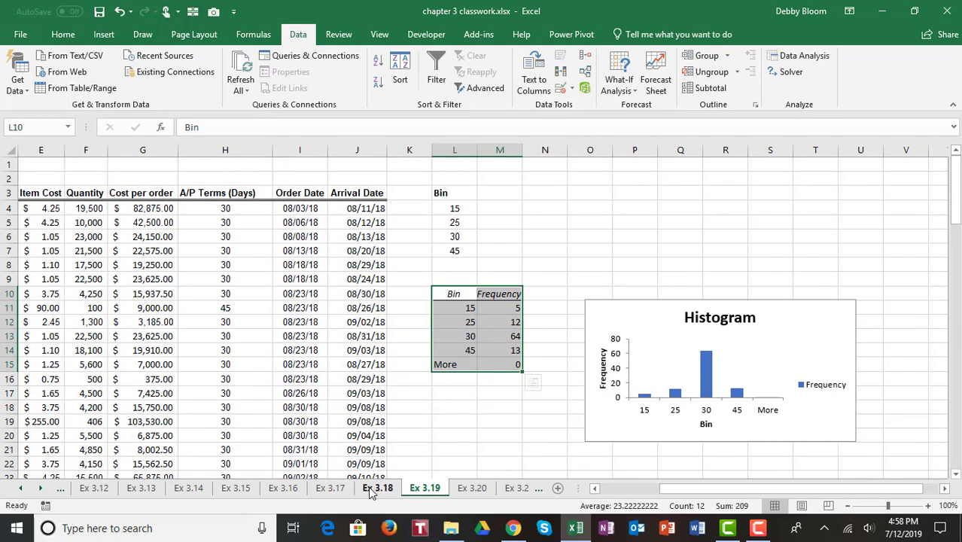
click(377, 488)
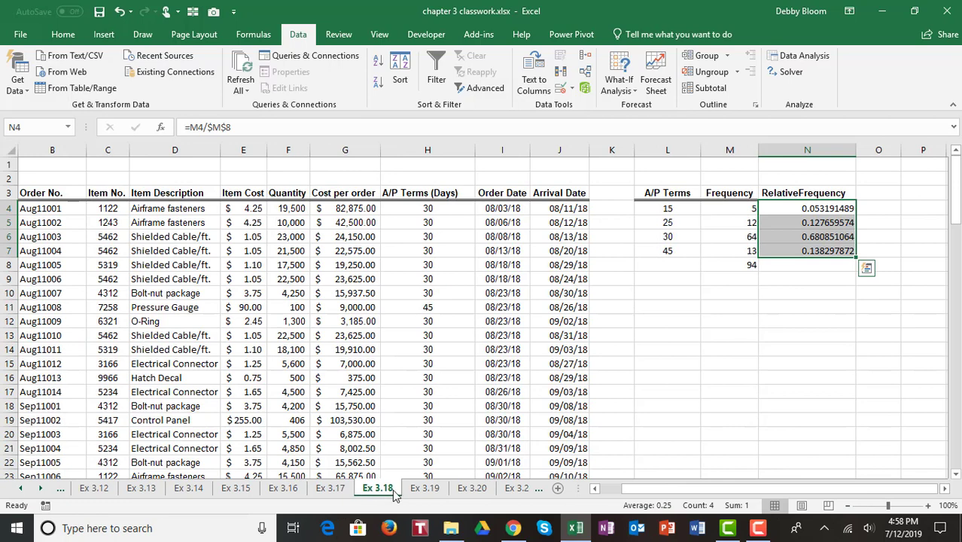
click(426, 489)
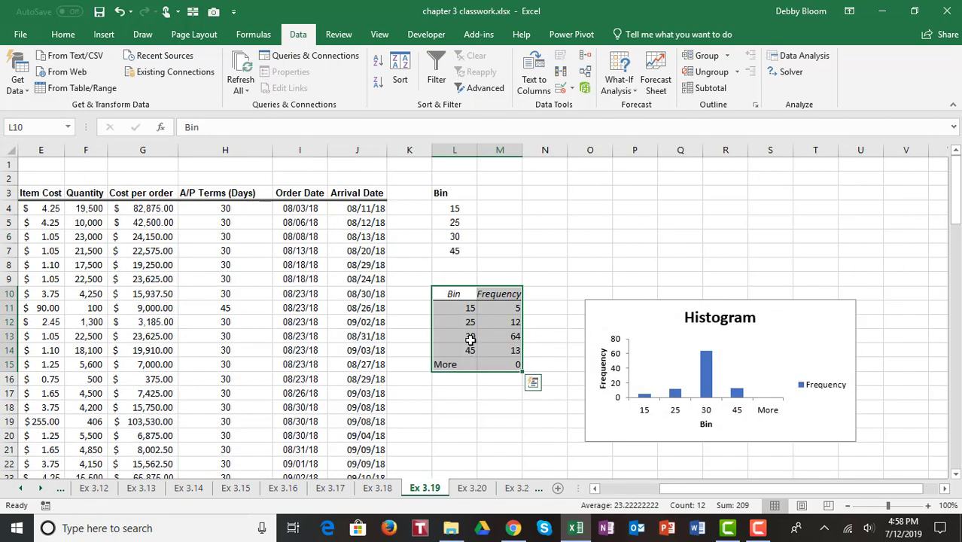